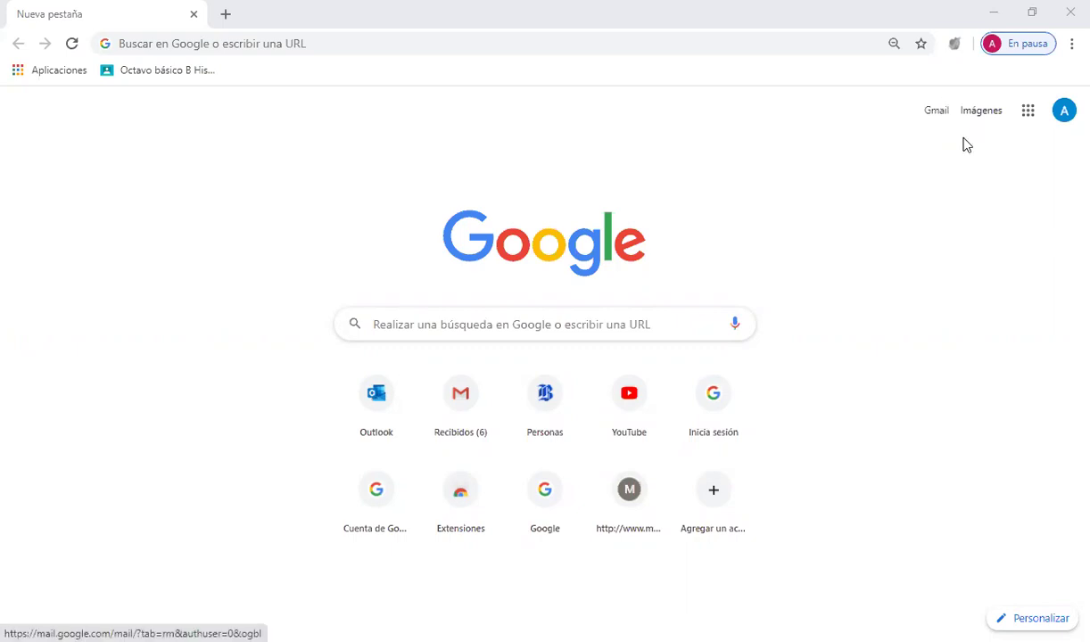
- Open Google Drive and create a new blank Google Forms form
{"action": "left_click", "coordinate": [1029, 113]}
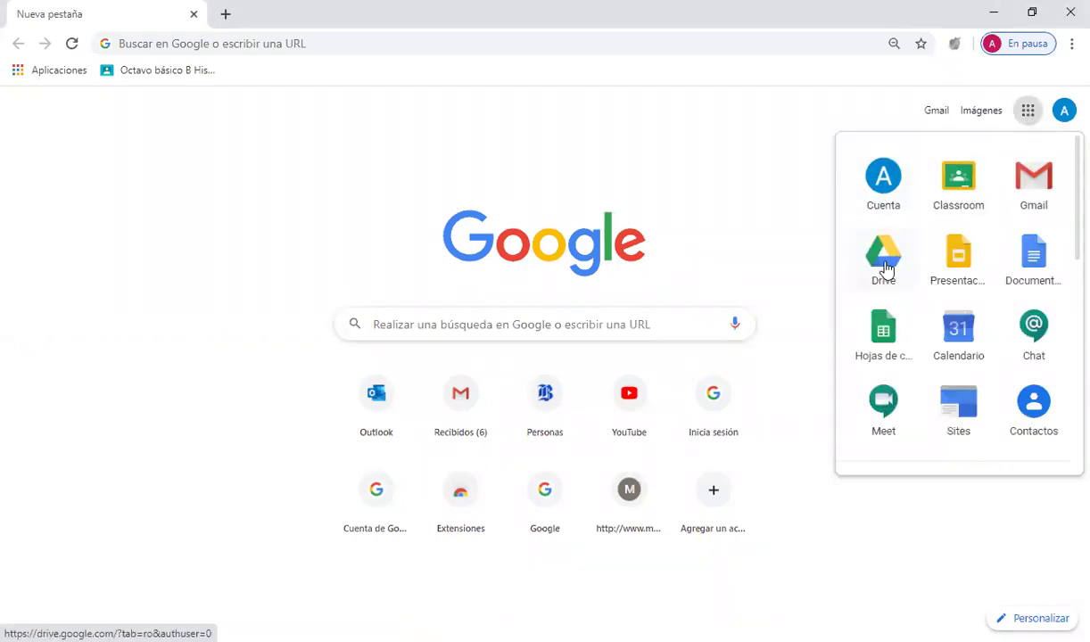
{"action": "left_click", "coordinate": [884, 261]}
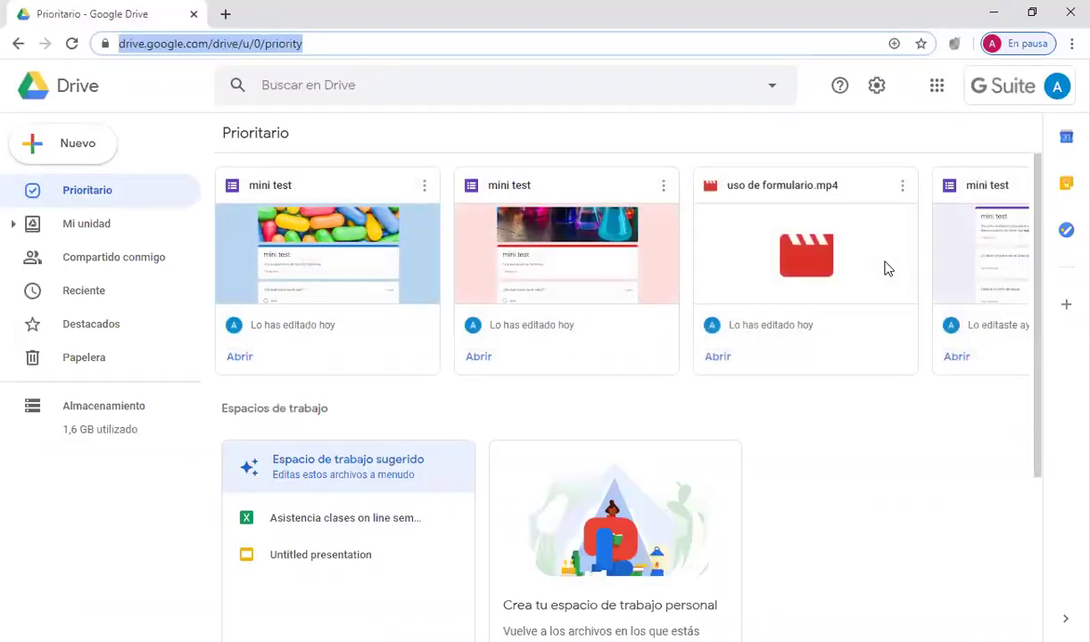
{"action": "left_click", "coordinate": [73, 145]}
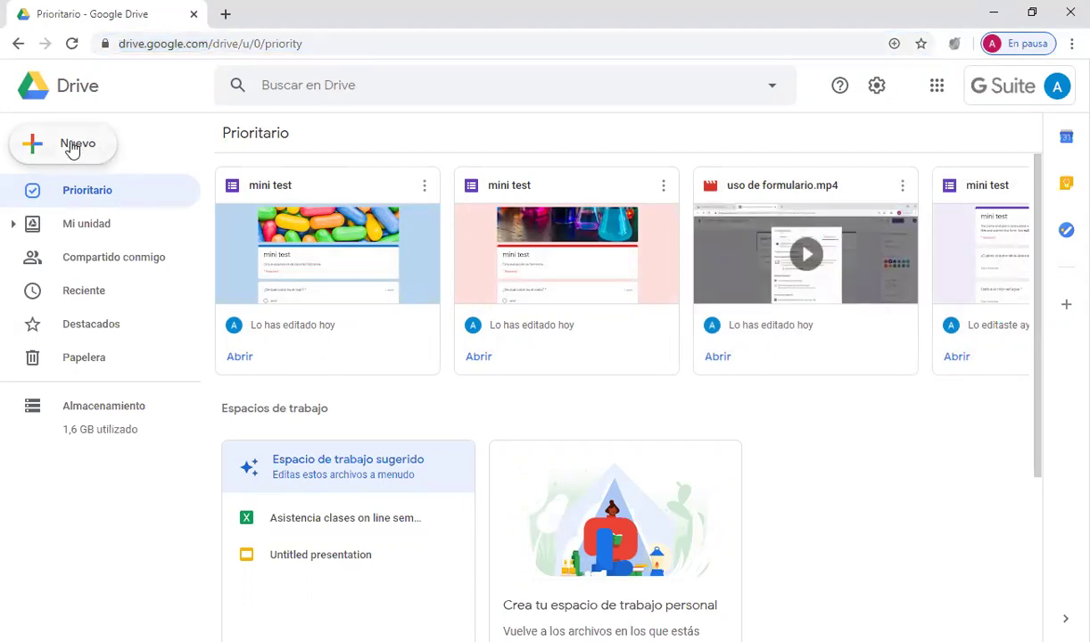
{"action": "left_click", "coordinate": [73, 147]}
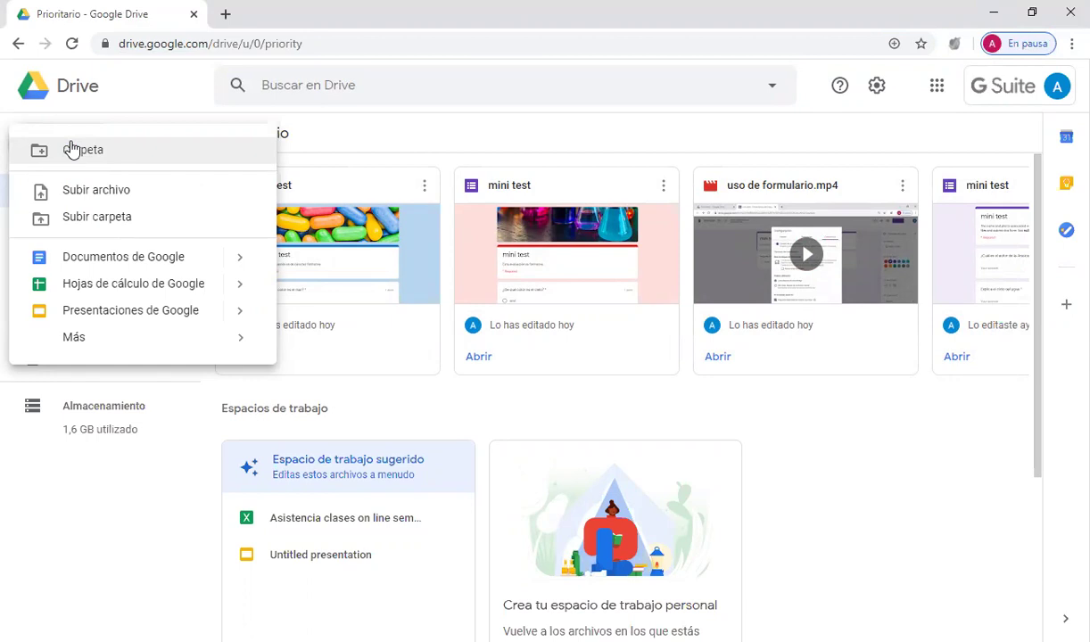
{"action": "mouse_move", "coordinate": [72, 340]}
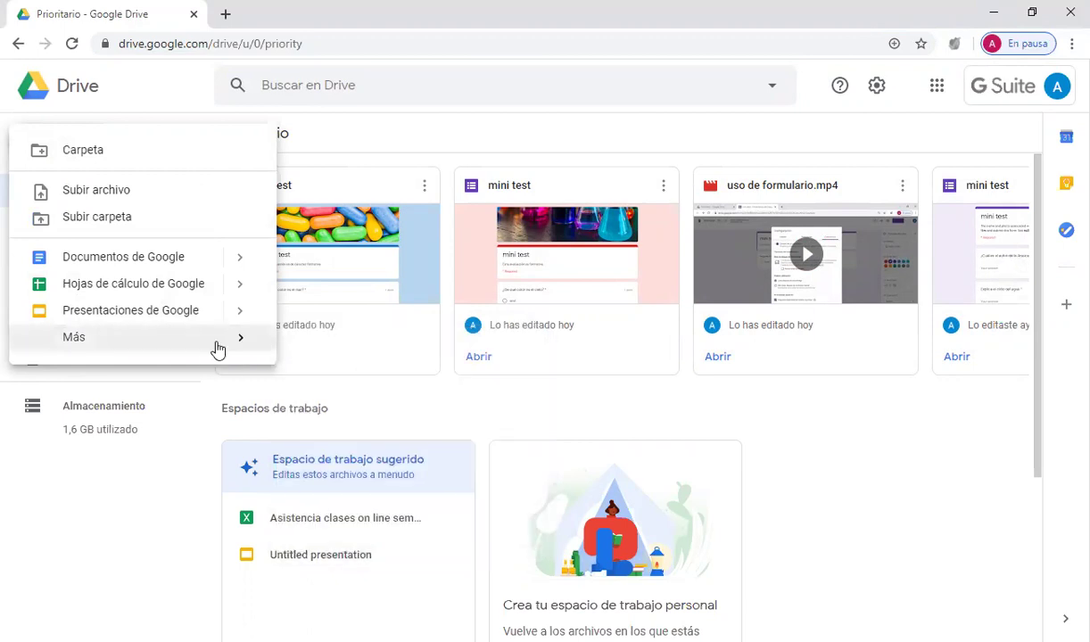
{"action": "mouse_move", "coordinate": [210, 345]}
{"action": "left_click", "coordinate": [321, 349]}
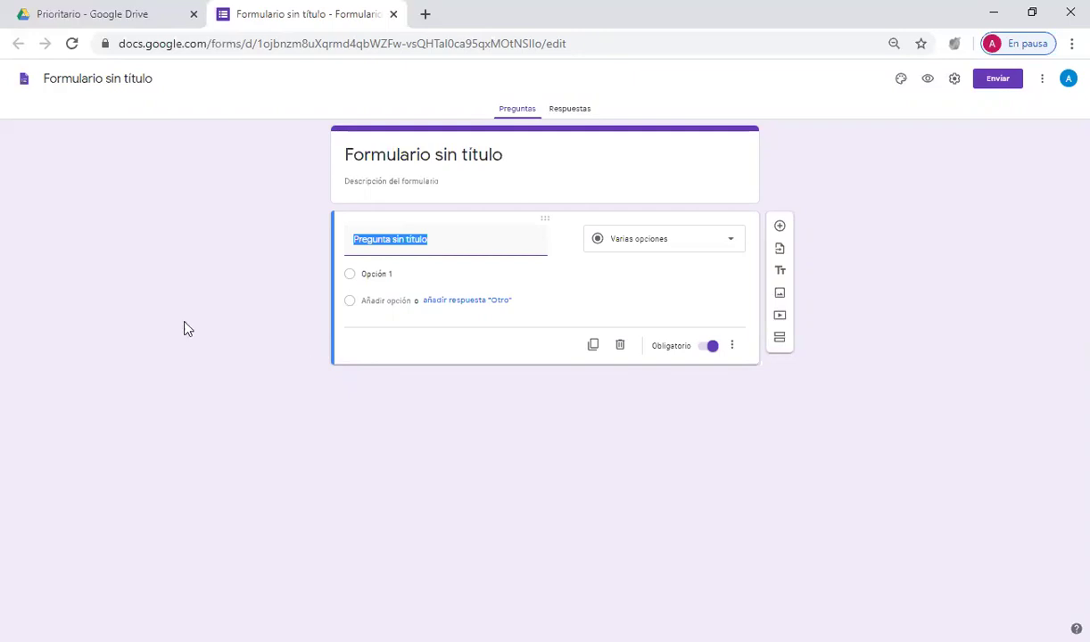
- Title the form "Mini test" and give the form file the same name
{"action": "left_click", "coordinate": [431, 154]}
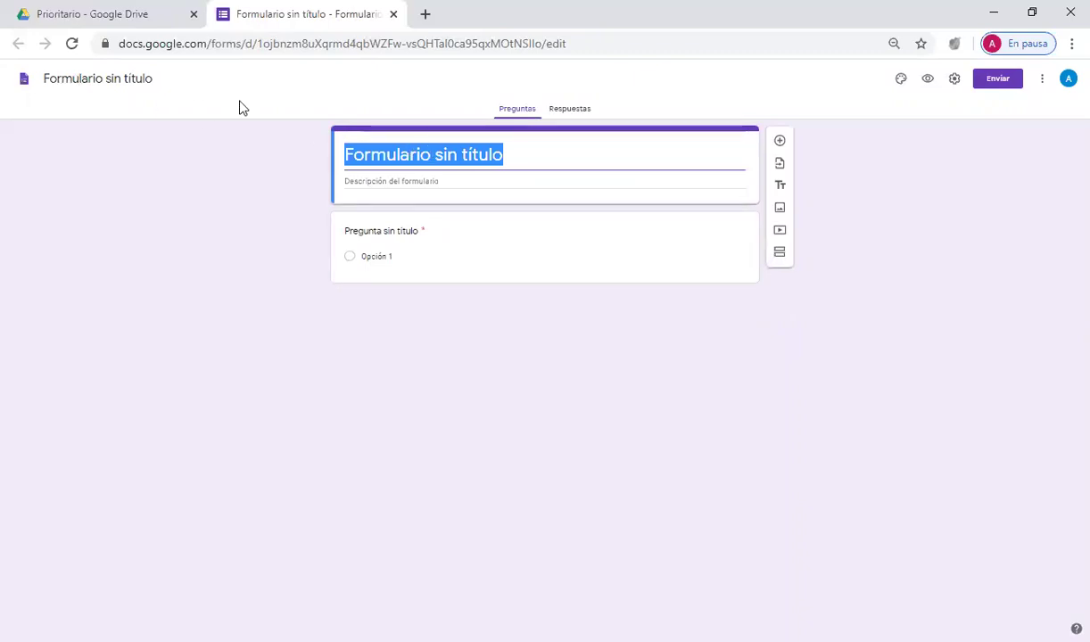
{"action": "left_click", "coordinate": [364, 155]}
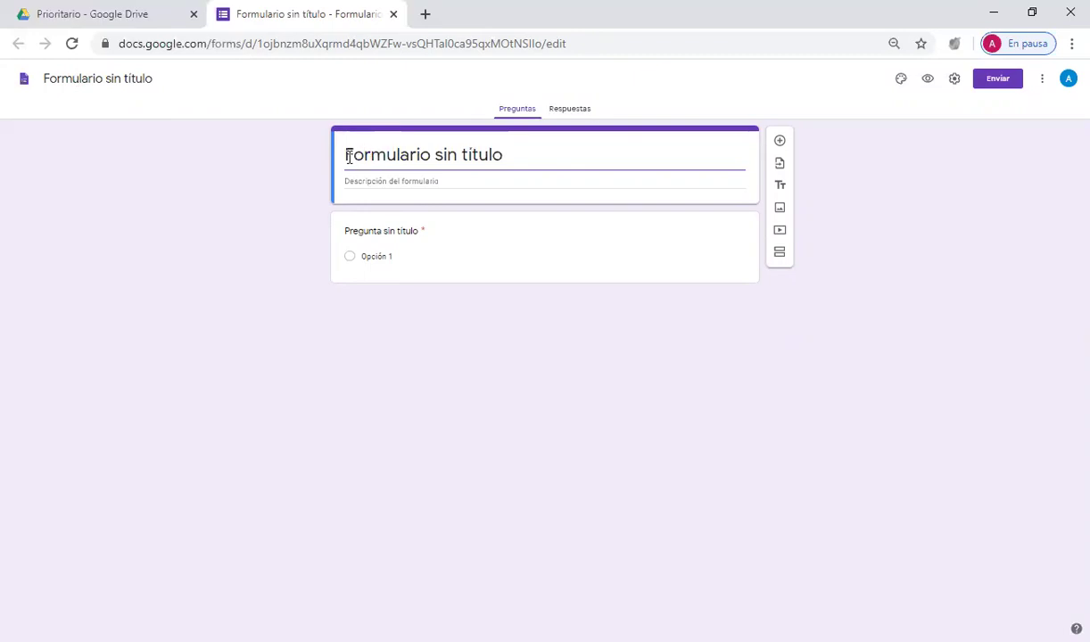
{"action": "left_click", "coordinate": [348, 155]}
{"action": "type", "text": "Min"}
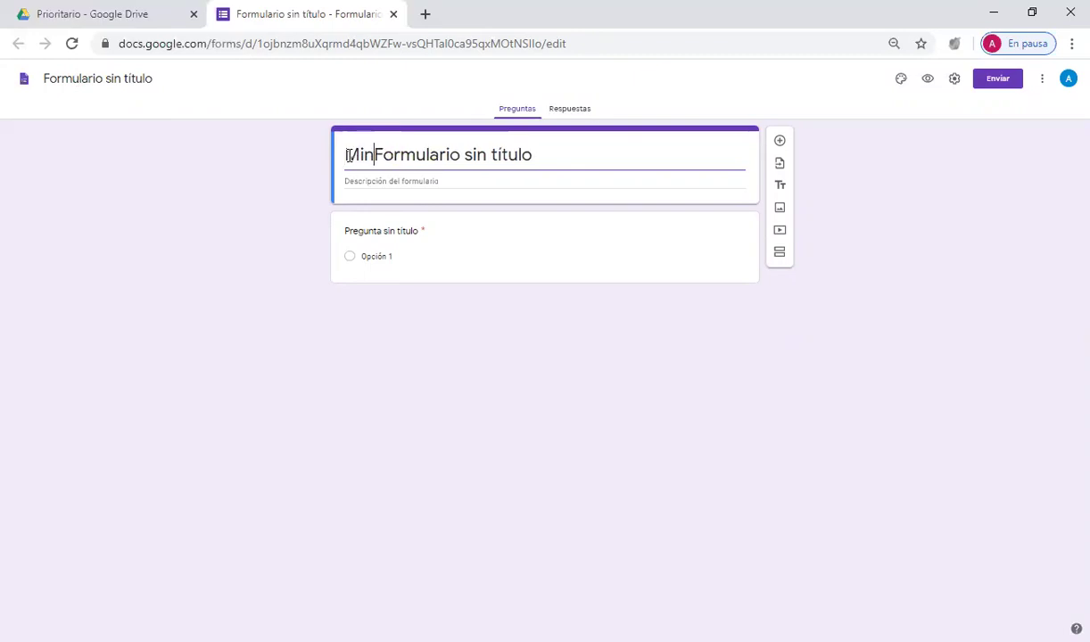
{"action": "left_click_drag", "start_coordinate": [562, 153], "coordinate": [329, 158]}
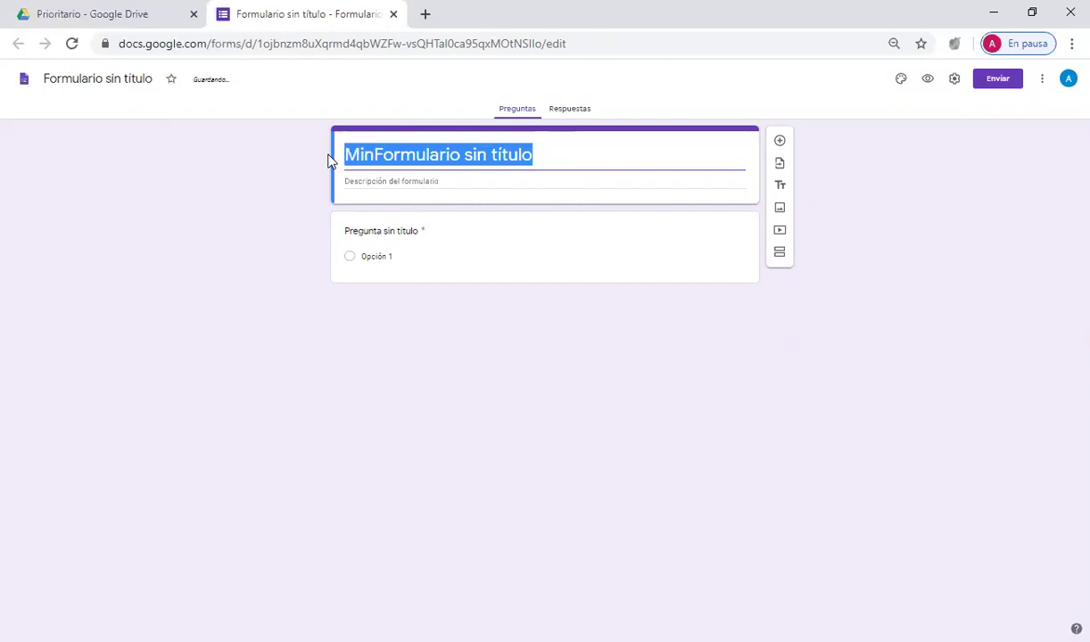
{"action": "key", "text": "BackSpace"}
{"action": "type", "text": "Min"}
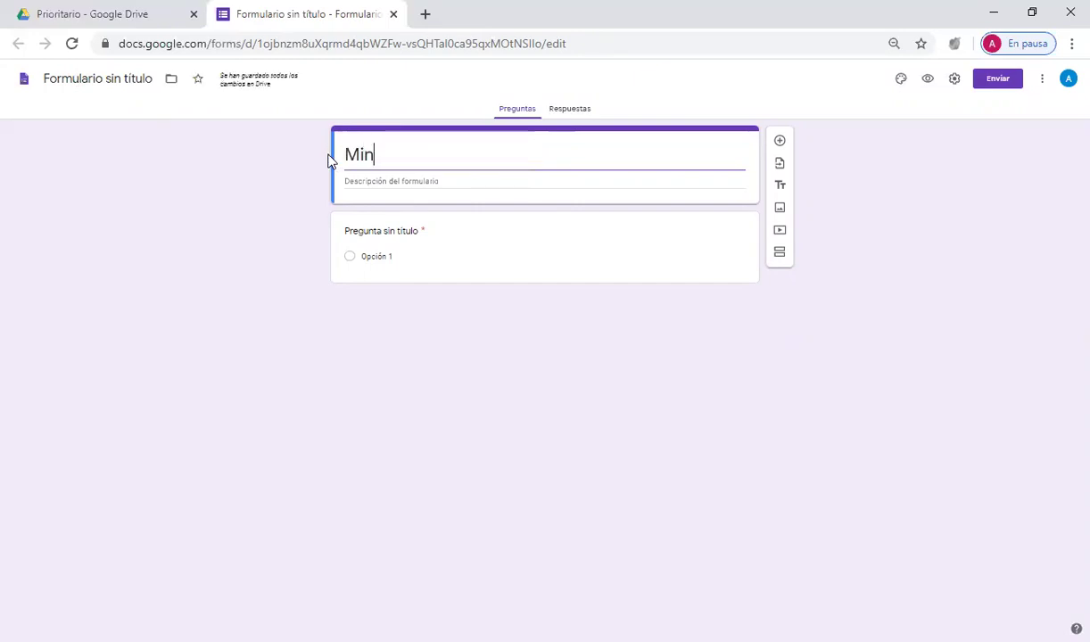
{"action": "type", "text": "i test"}
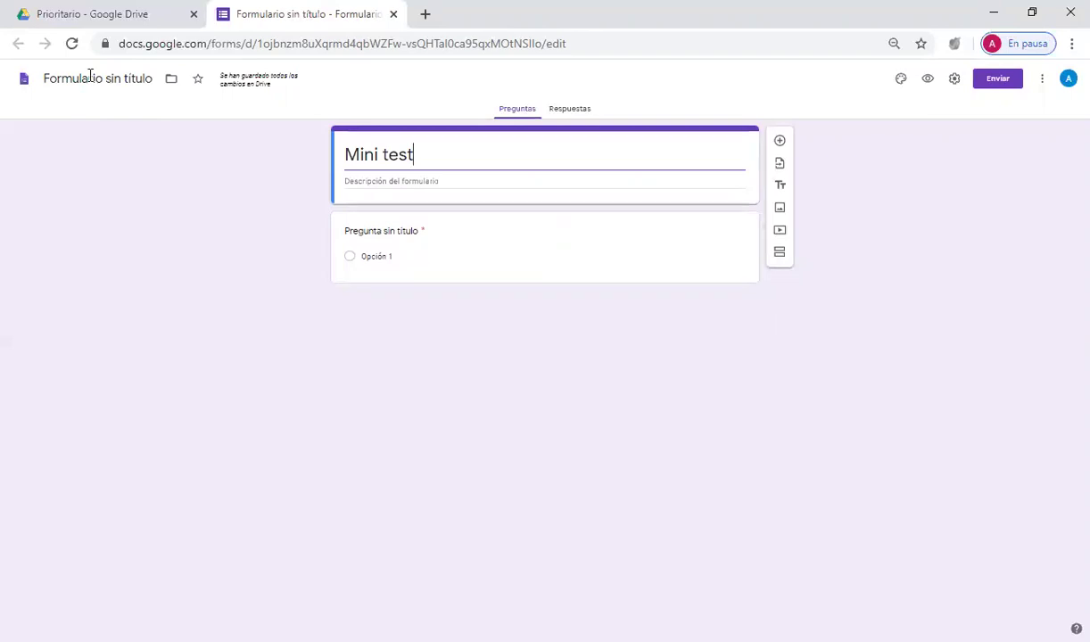
{"action": "left_click", "coordinate": [90, 76]}
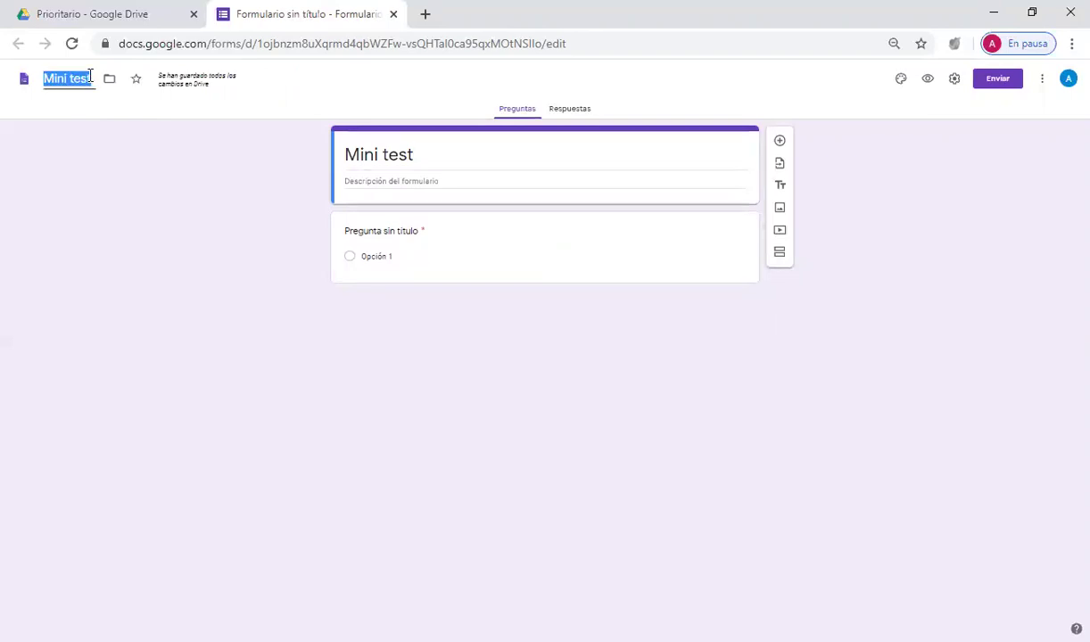
{"action": "left_click", "coordinate": [221, 224]}
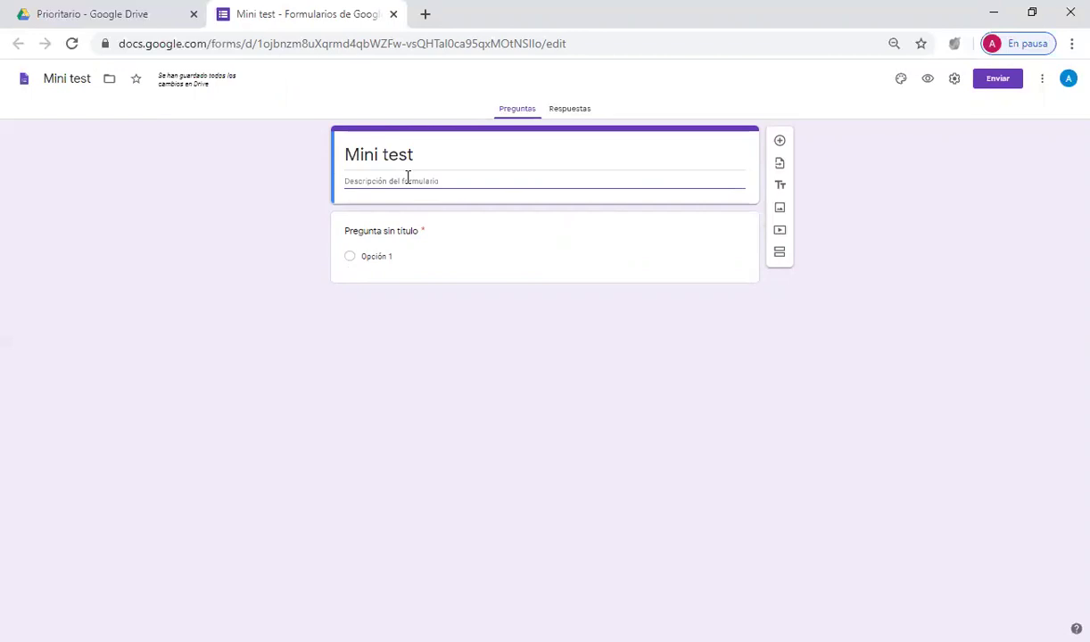
- Enter "Está evaluación es de carácter formativo" as the form description
{"action": "type", "text": "Est"}
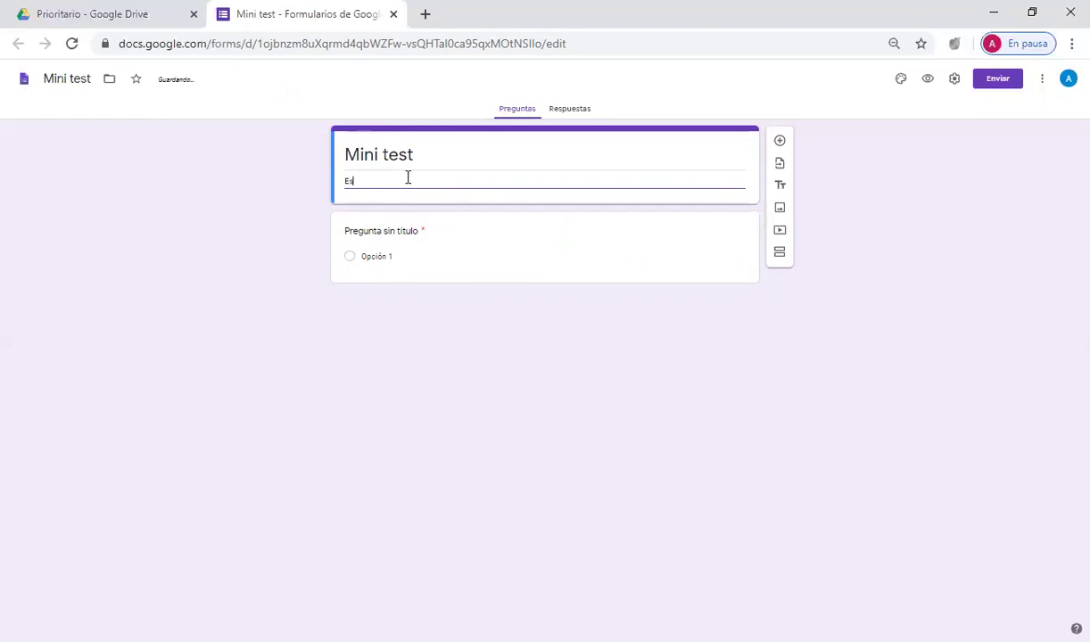
{"action": "type", "text": "á evaluación e"}
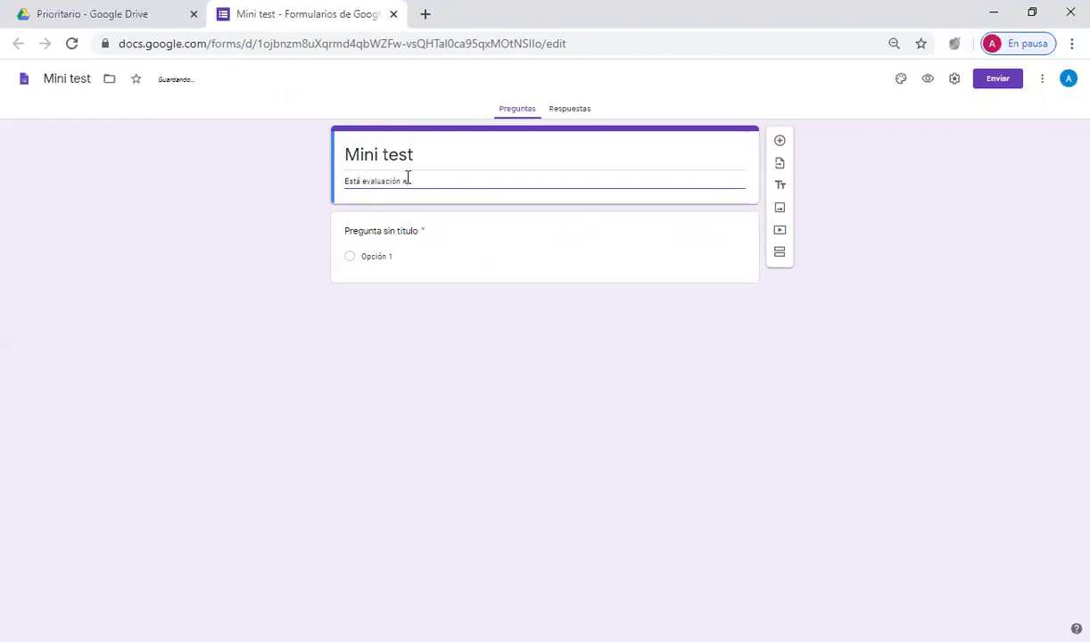
{"action": "type", "text": "s de carácter formal"}
{"action": "type", "text": "ivo"}
{"action": "left_click", "coordinate": [463, 237]}
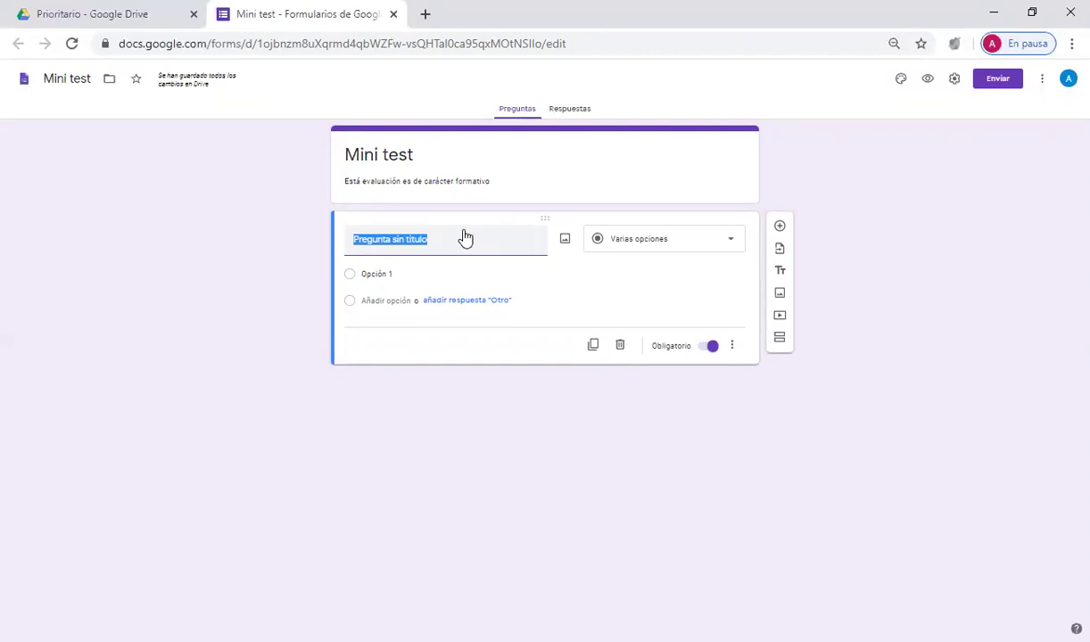
- In the form's general settings, enable collecting e-mail addresses and limit respondents to 1 response
{"action": "left_click", "coordinate": [955, 80]}
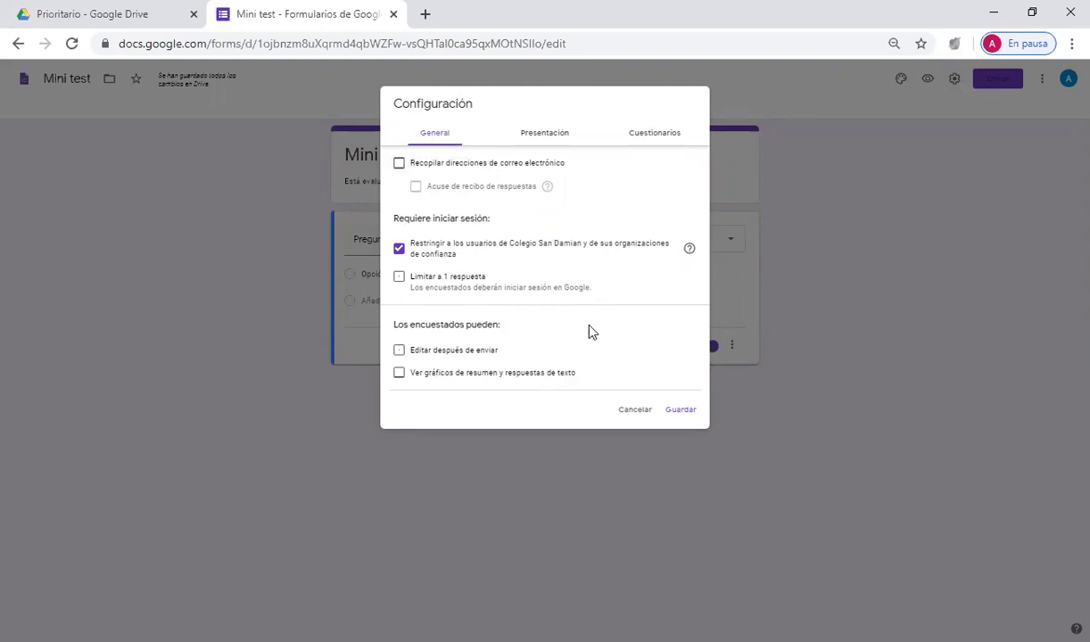
{"action": "left_click", "coordinate": [401, 164]}
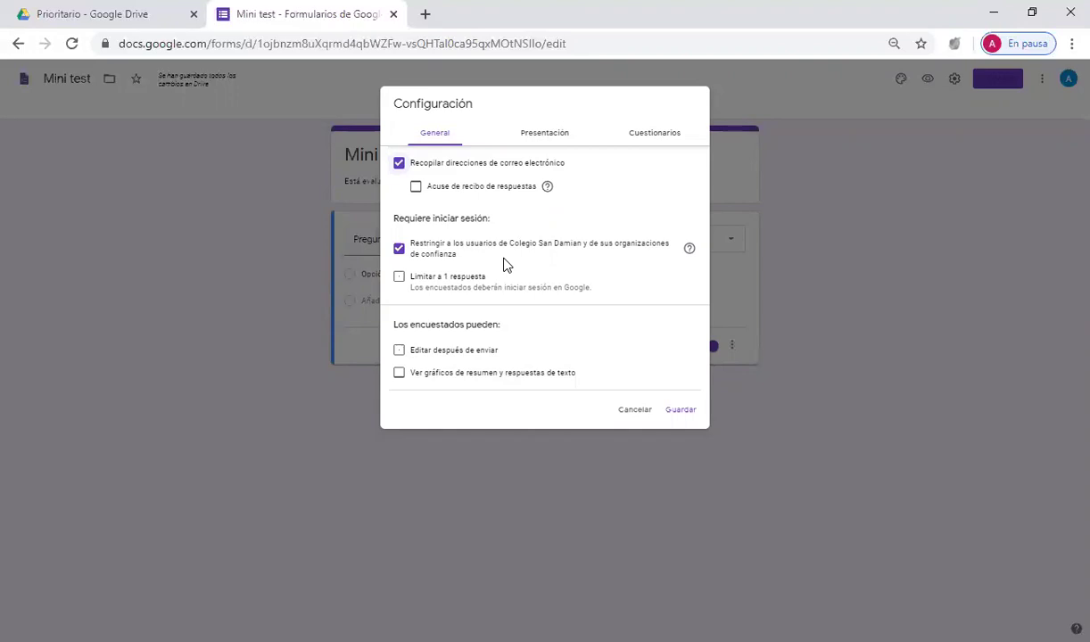
{"action": "left_click", "coordinate": [399, 281]}
- In the presentation settings, enable random question order and set the confirmation message to "Gracias por responder"
{"action": "left_click", "coordinate": [542, 135]}
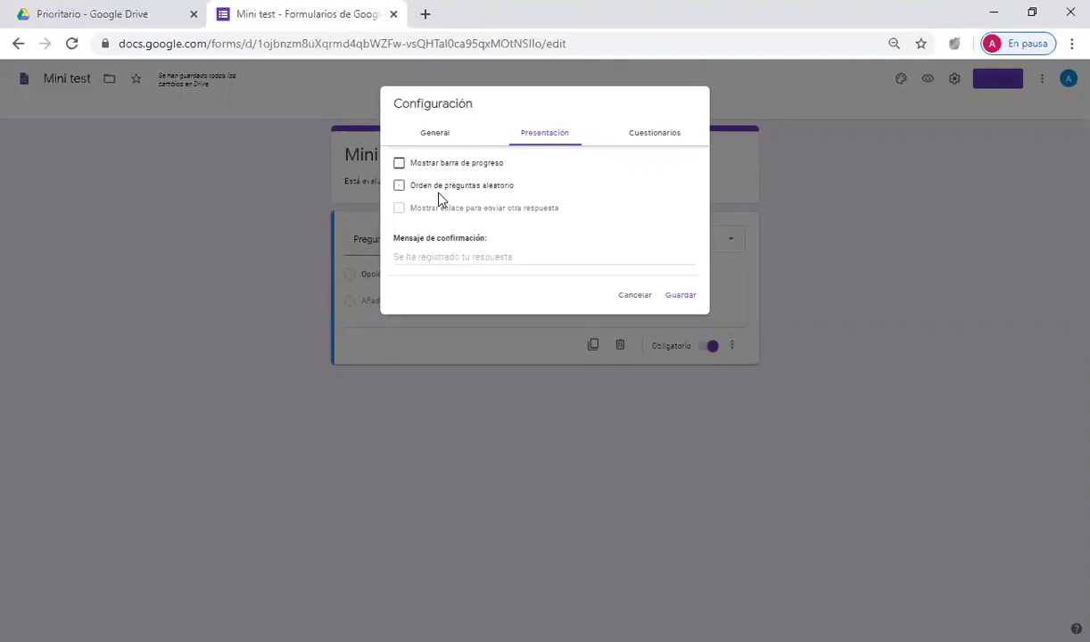
{"action": "left_click", "coordinate": [400, 187]}
{"action": "left_click", "coordinate": [437, 255]}
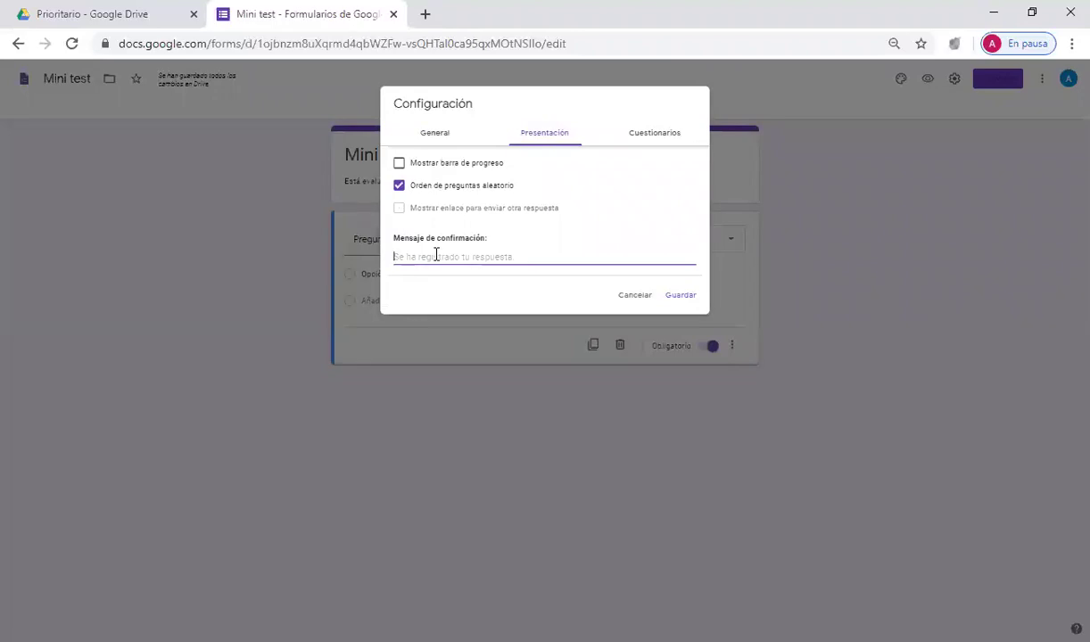
{"action": "type", "text": "Grac"}
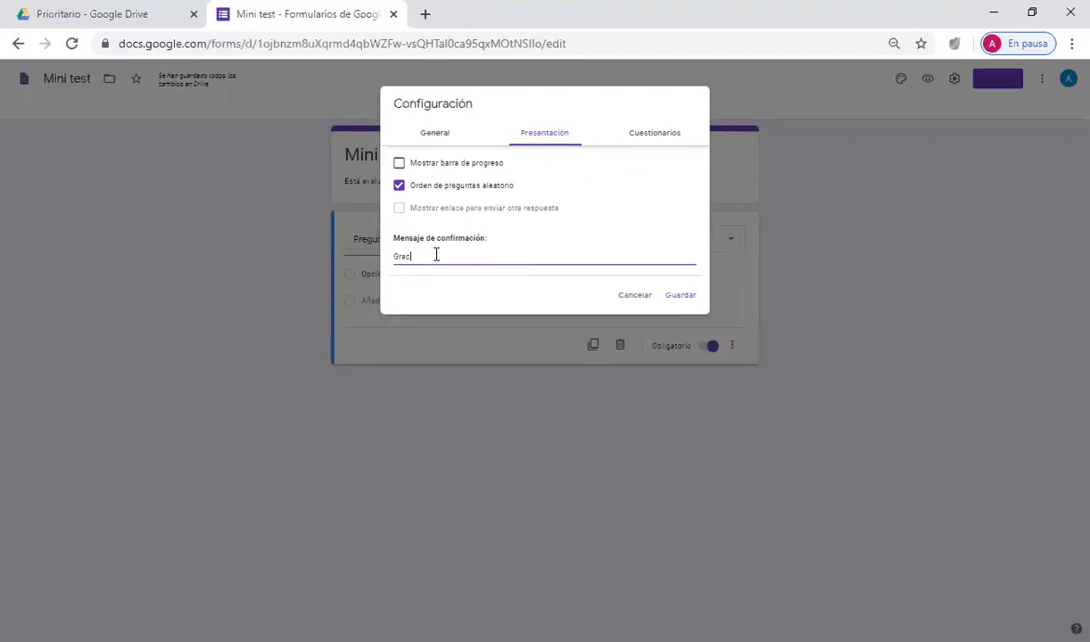
{"action": "type", "text": "aias o"}
{"action": "type", "text": "or responder"}
- Convert the form into a quiz, keeping incorrect questions and correct answers visible to respondents, and save the settings
{"action": "left_click", "coordinate": [650, 137]}
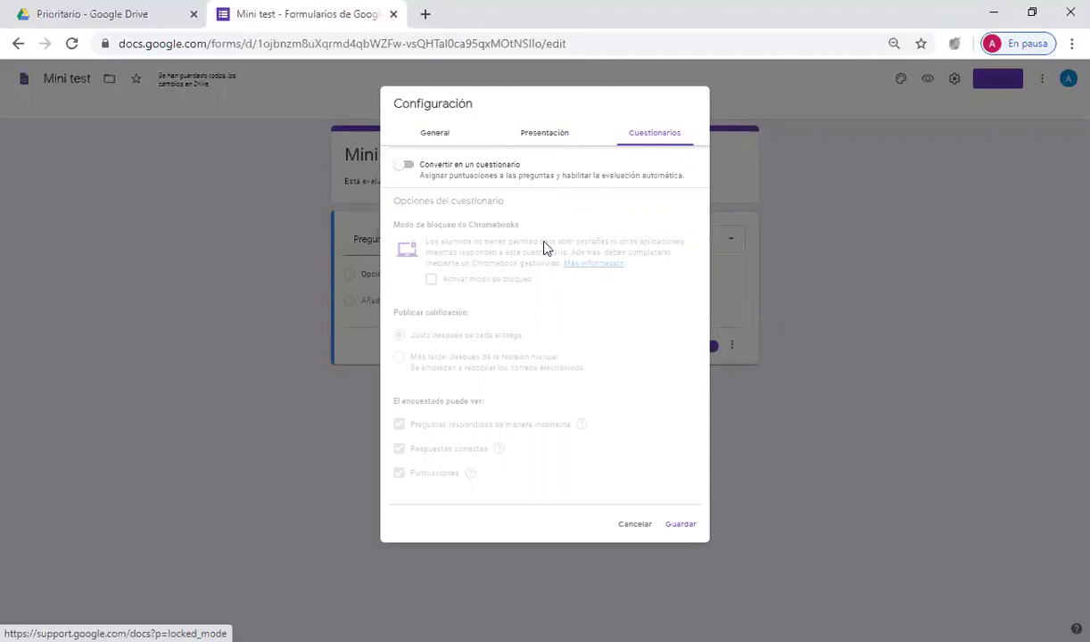
{"action": "left_click", "coordinate": [407, 166]}
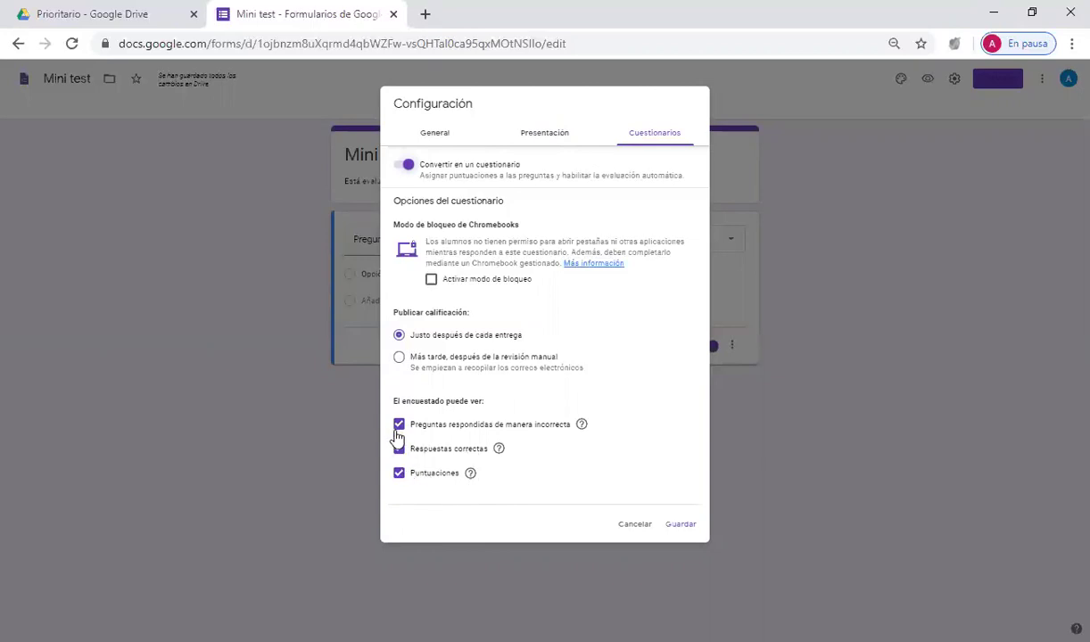
{"action": "left_click", "coordinate": [400, 426]}
{"action": "left_click", "coordinate": [399, 426]}
{"action": "left_click", "coordinate": [398, 451]}
{"action": "left_click", "coordinate": [399, 450]}
{"action": "left_click", "coordinate": [681, 527]}
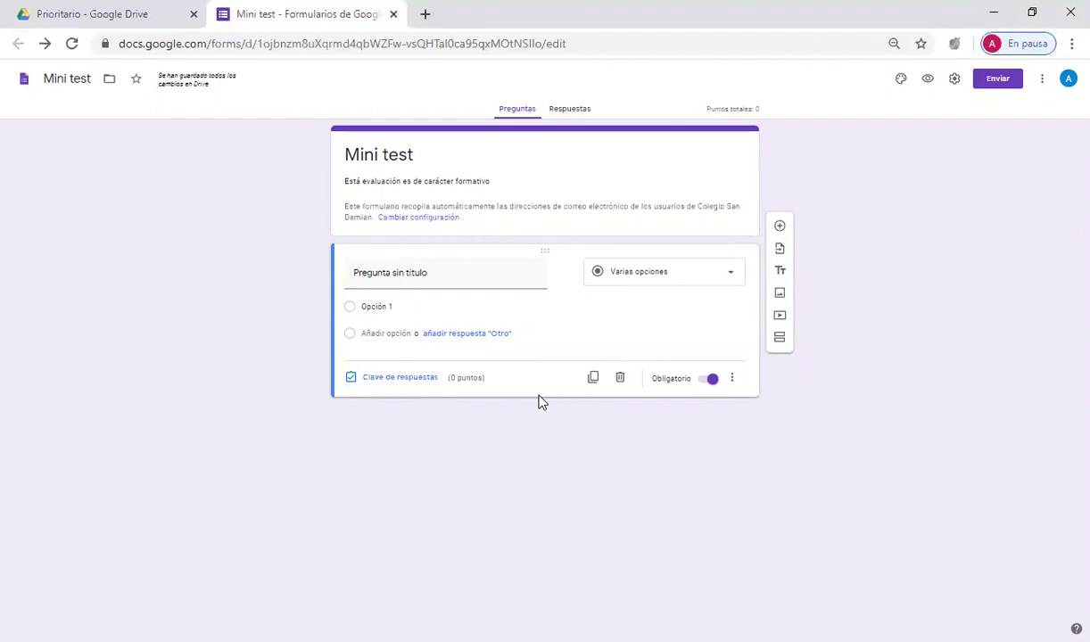
- Title the first multiple-choice question "¿De qué color es el mar?"
{"action": "left_click", "coordinate": [731, 277]}
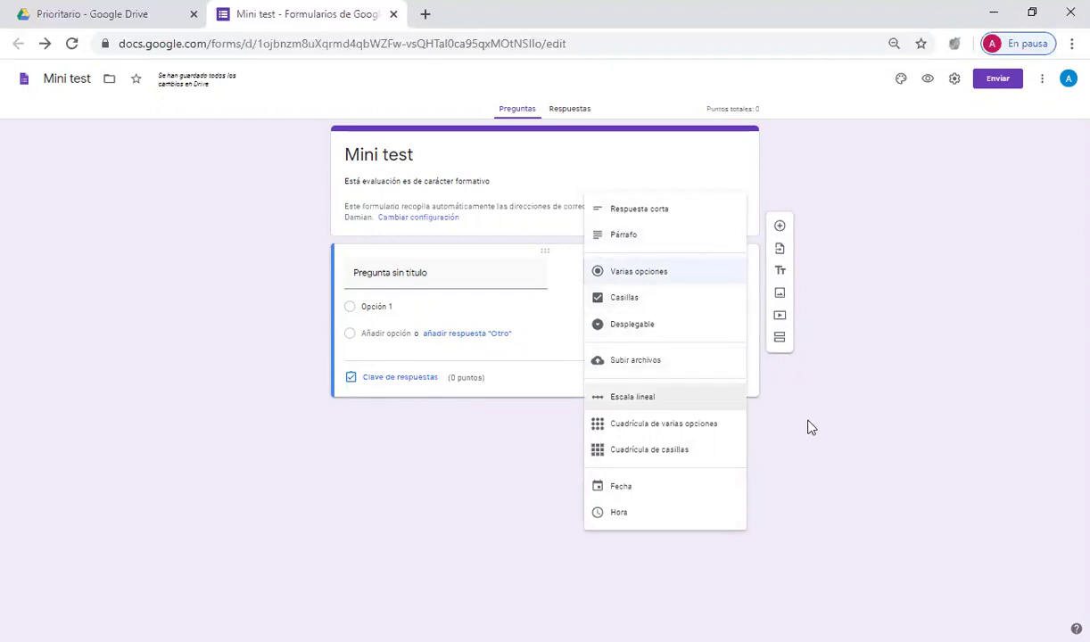
{"action": "left_click", "coordinate": [520, 414]}
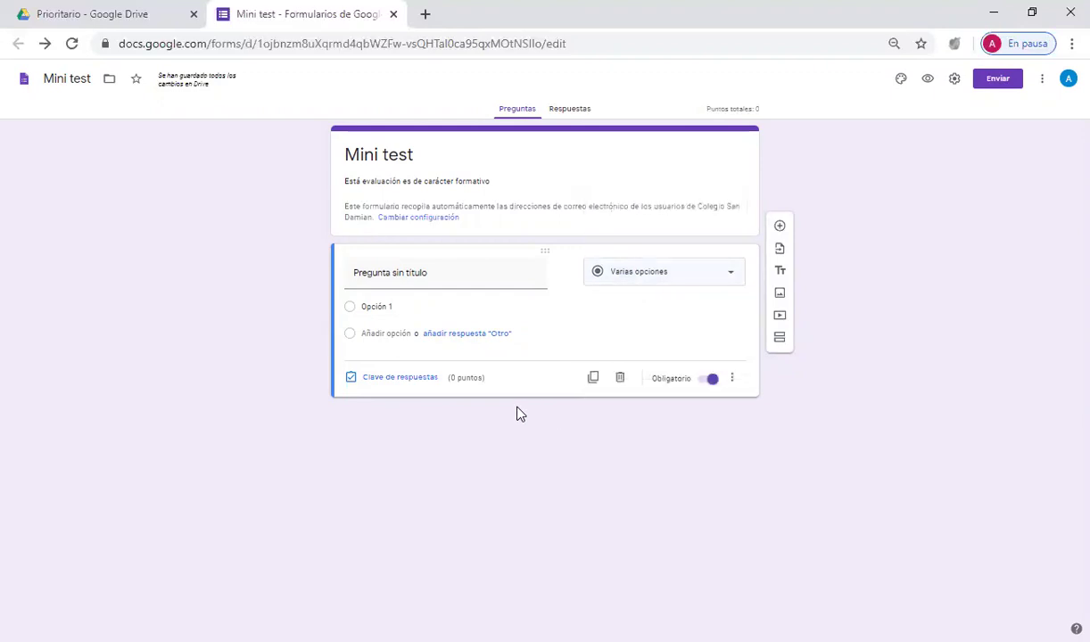
{"action": "left_click", "coordinate": [433, 273]}
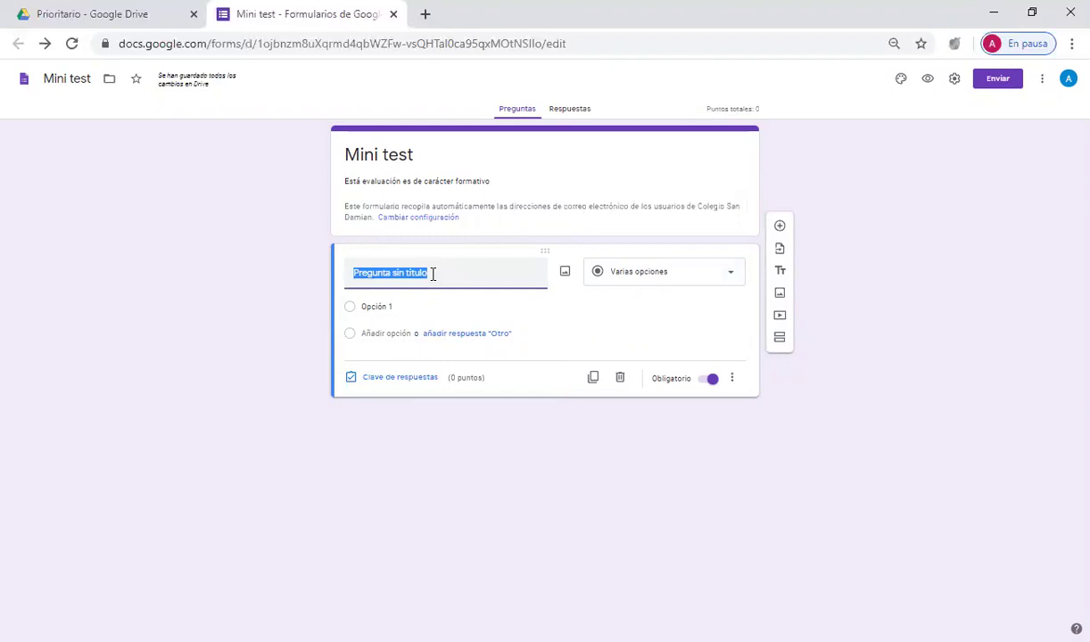
{"action": "type", "text": "¿d"}
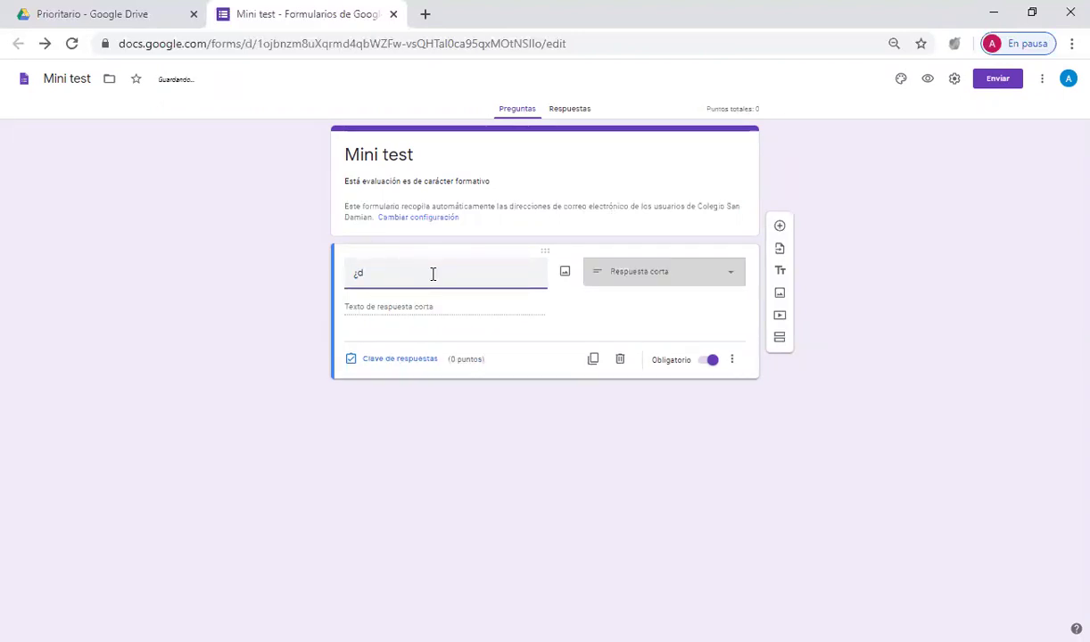
{"action": "key", "text": "BackSpace"}
{"action": "type", "text": "De quco"}
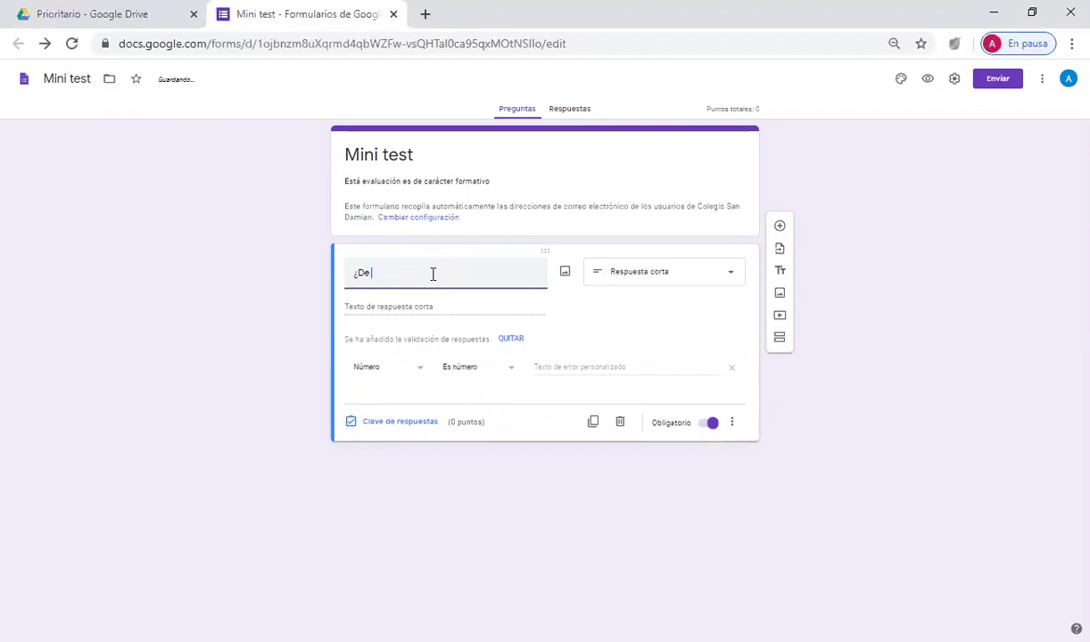
{"action": "type", "text": "lor es"}
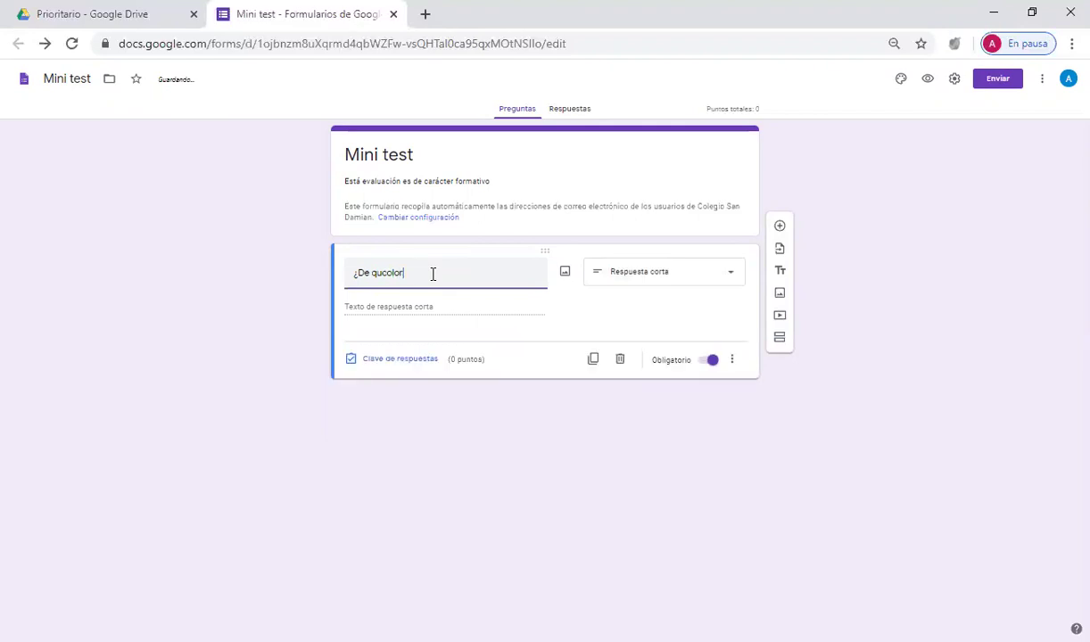
{"action": "key", "text": "BackSpace"}
{"action": "key", "text": "BackSpace"}
{"action": "key", "text": "BackSpace"}
{"action": "key", "text": "BackSpace"}
{"action": "key", "text": "BackSpace"}
{"action": "key", "text": "BackSpace"}
{"action": "key", "text": "BackSpace"}
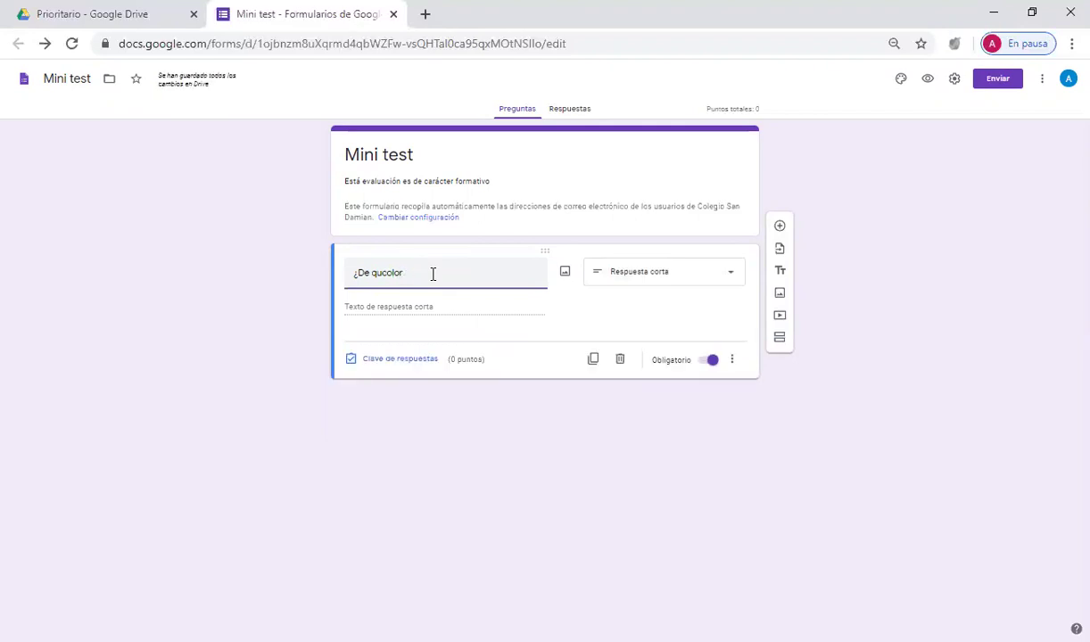
{"action": "type", "text": "e"}
{"action": "key", "text": "BackSpace"}
{"action": "key", "text": "BackSpace"}
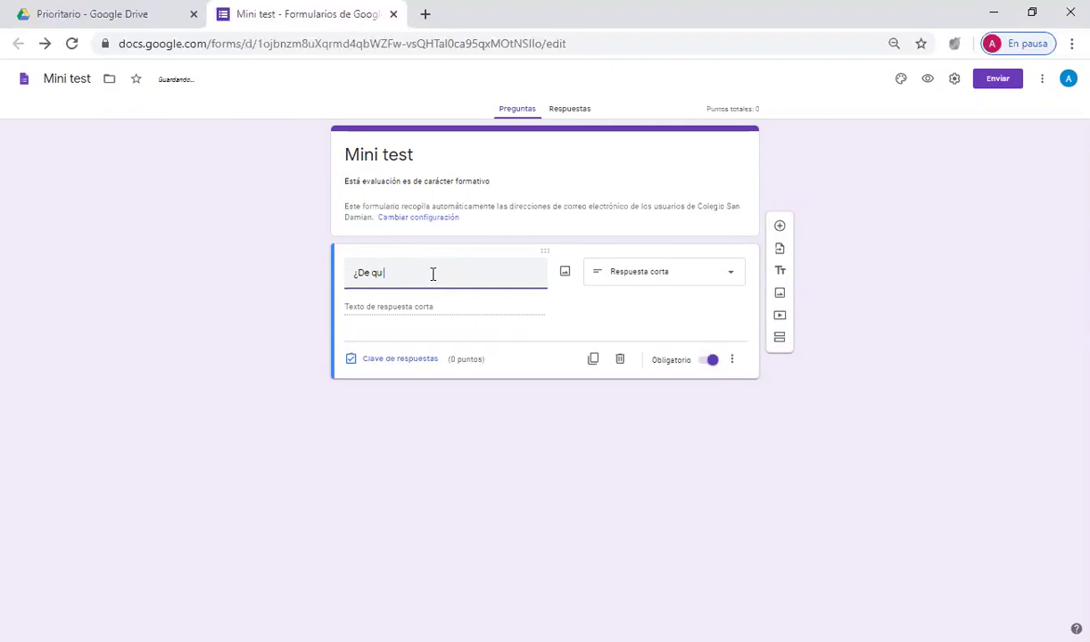
{"action": "type", "text": "e"}
{"action": "key", "text": "BackSpace"}
{"action": "key", "text": "BackSpace"}
{"action": "type", "text": "é "}
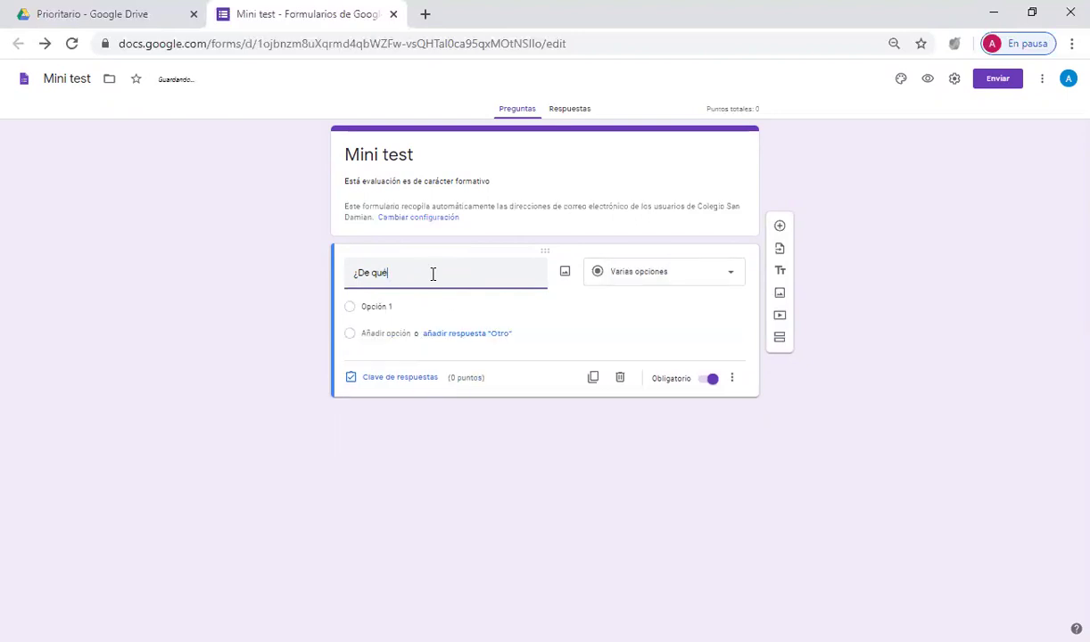
{"action": "type", "text": "color e"}
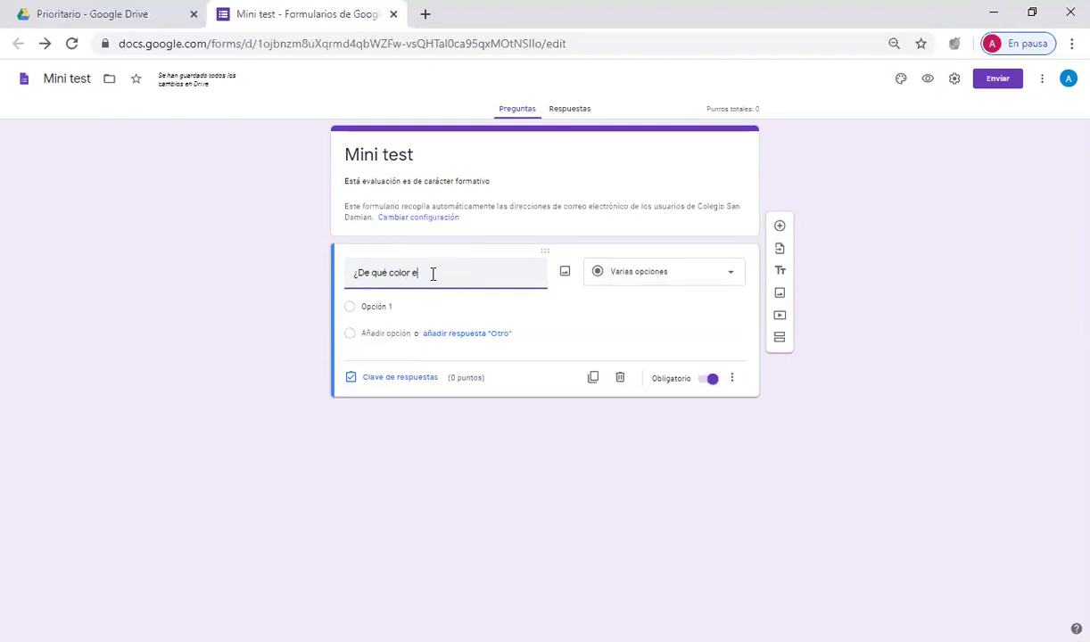
{"action": "type", "text": "s el ma"}
{"action": "type", "text": "r?"}
- Give the sea colour question four answer options: "azul", "negro", "naranjo" and "rojo"
{"action": "left_click", "coordinate": [375, 302]}
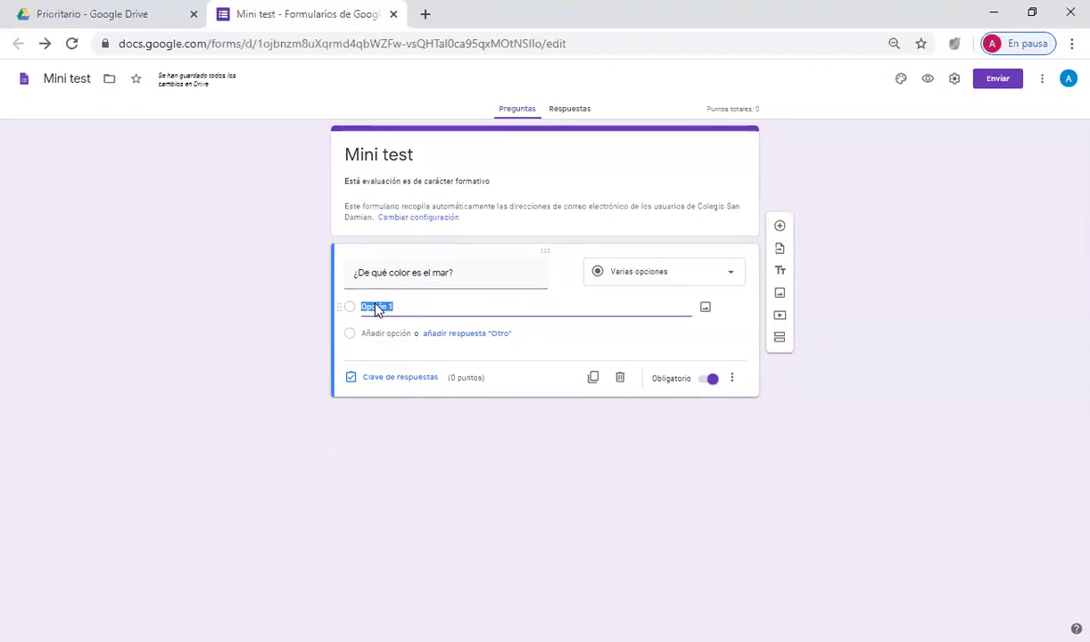
{"action": "type", "text": "azu"}
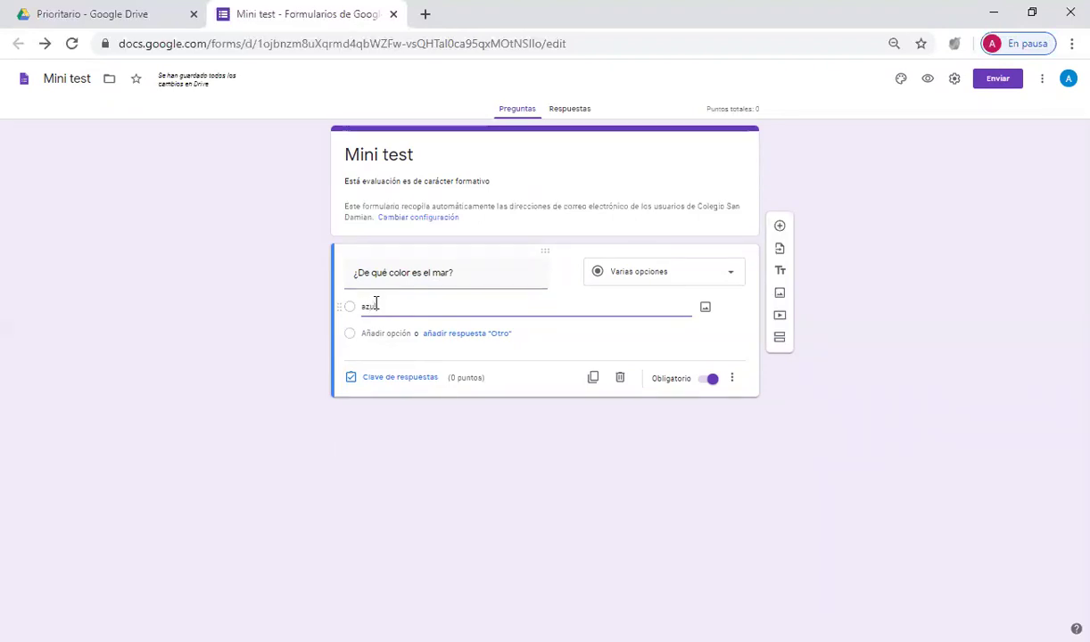
{"action": "type", "text": "l"}
{"action": "left_click", "coordinate": [378, 333]}
{"action": "type", "text": "negro"}
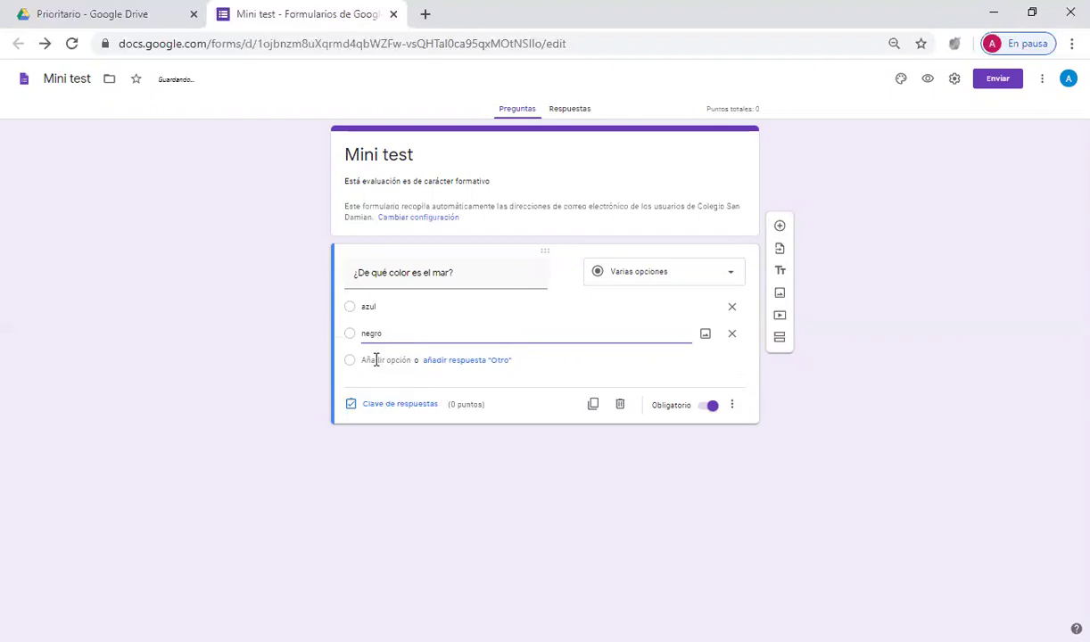
{"action": "left_click", "coordinate": [378, 360]}
{"action": "type", "text": "naranjo"}
{"action": "left_click", "coordinate": [367, 386]}
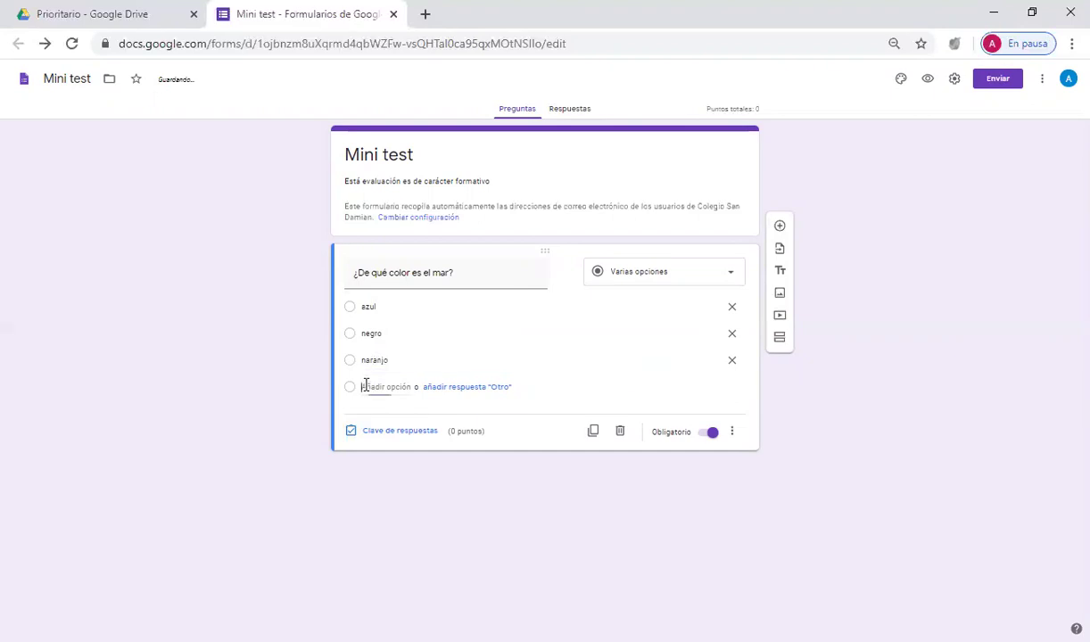
{"action": "type", "text": "a"}
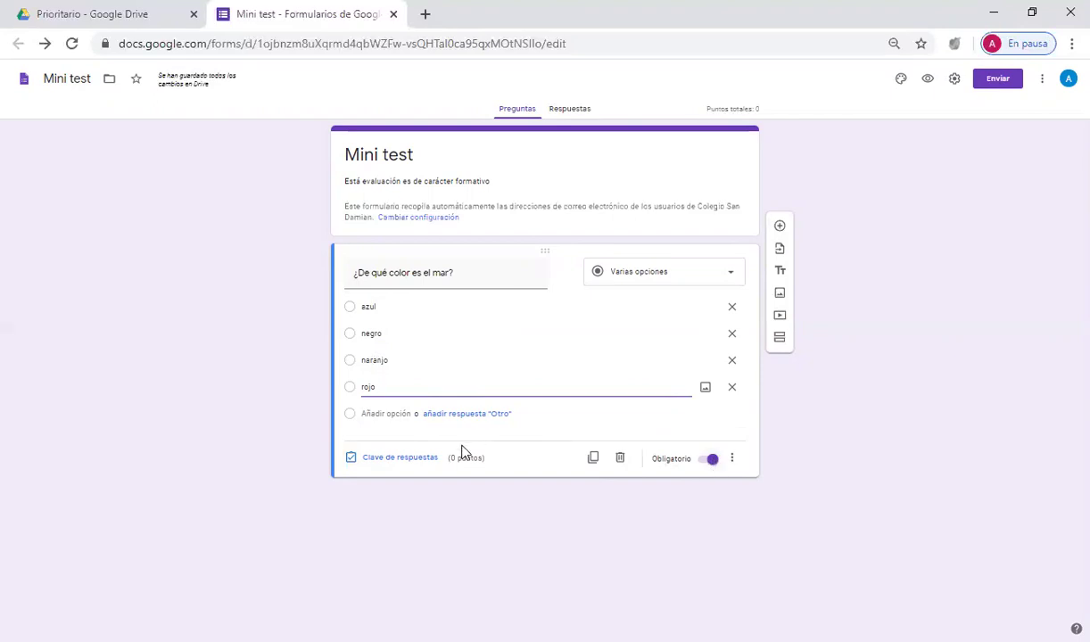
- In the question's answer key, mark "azul" as the correct answer and assign 1 point, leaving the answer feedback empty
{"action": "left_click", "coordinate": [401, 460]}
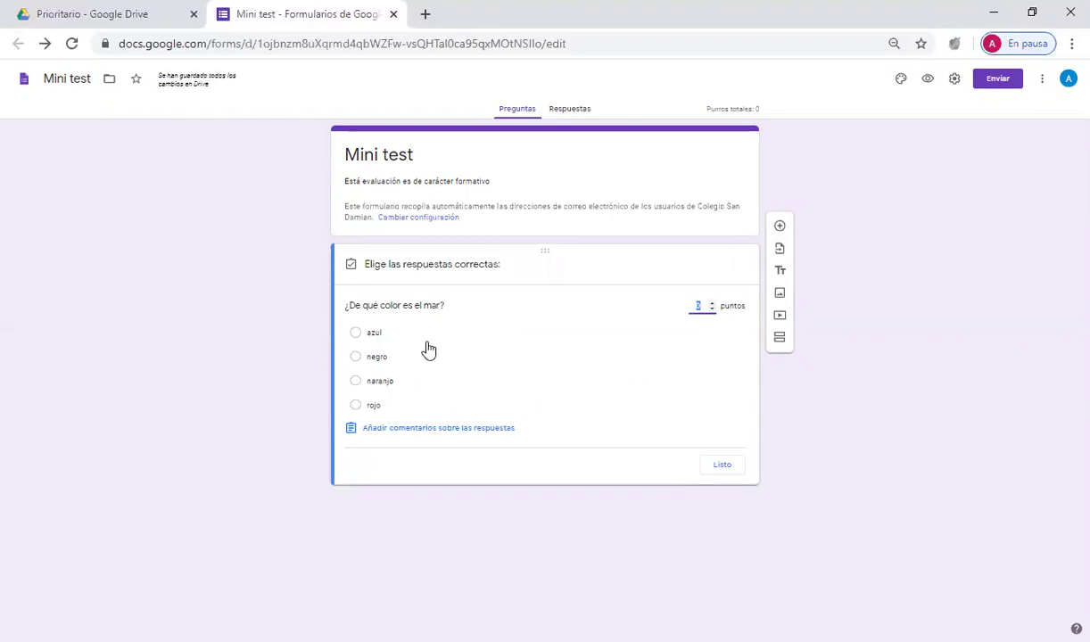
{"action": "left_click", "coordinate": [357, 336]}
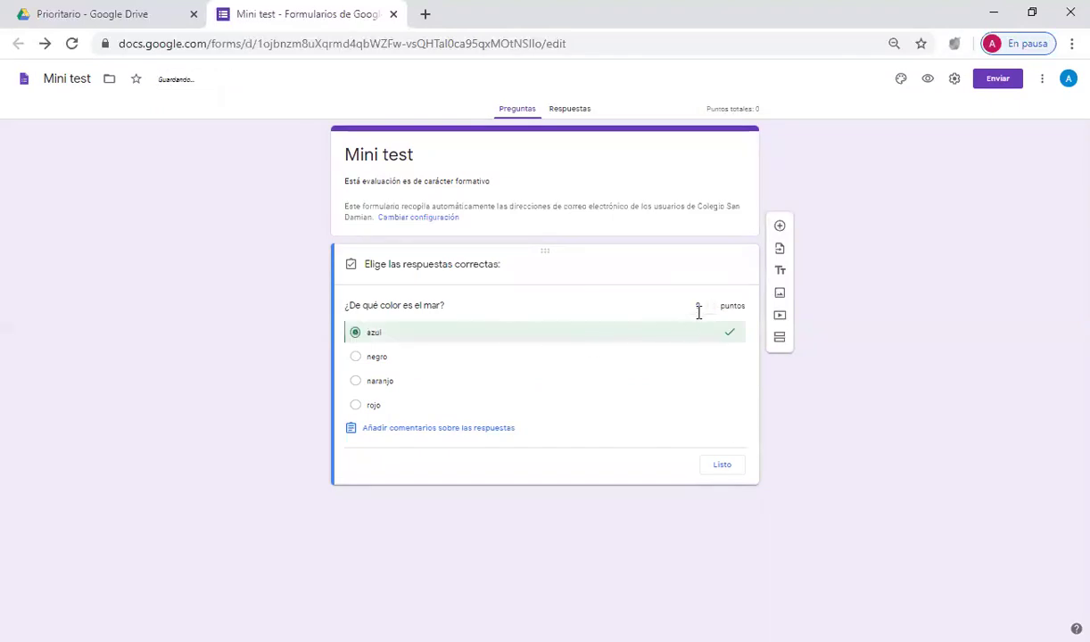
{"action": "left_click", "coordinate": [713, 304]}
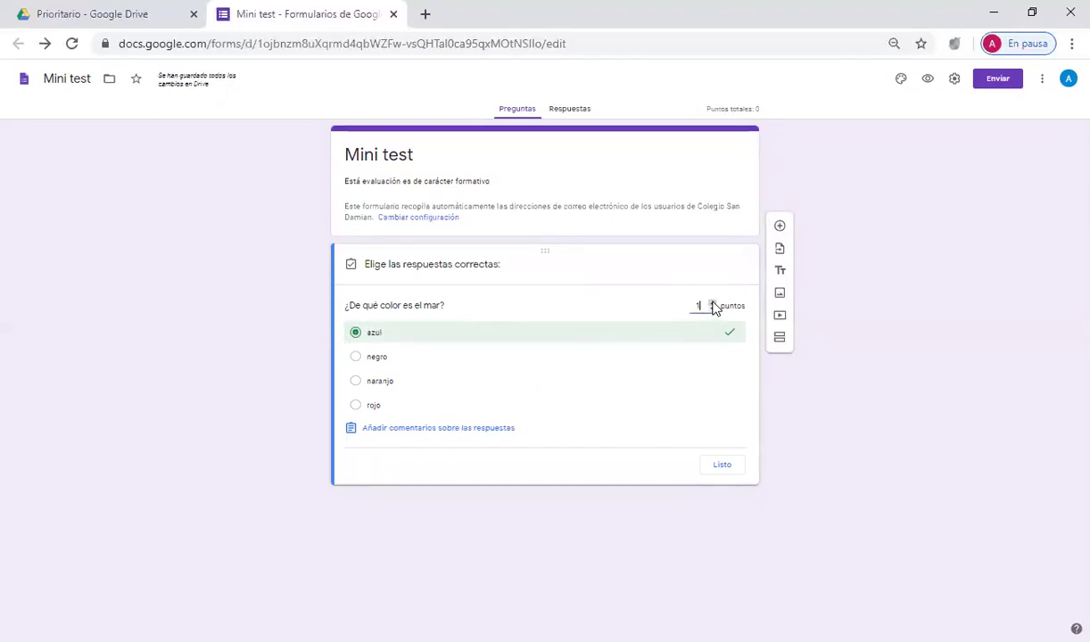
{"action": "left_click", "coordinate": [473, 429]}
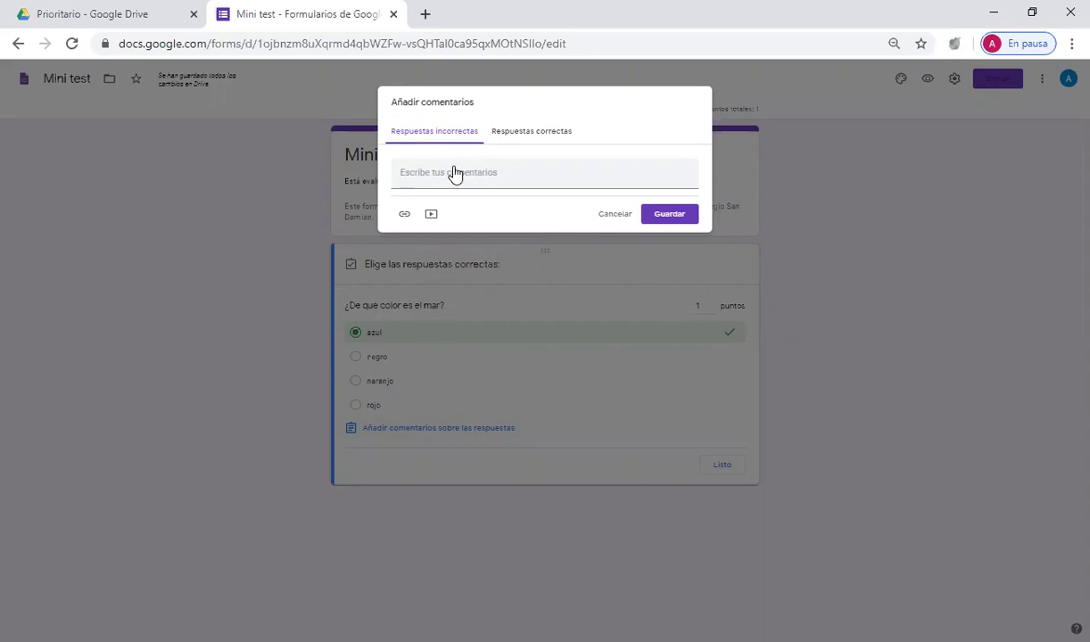
{"action": "left_click", "coordinate": [530, 134]}
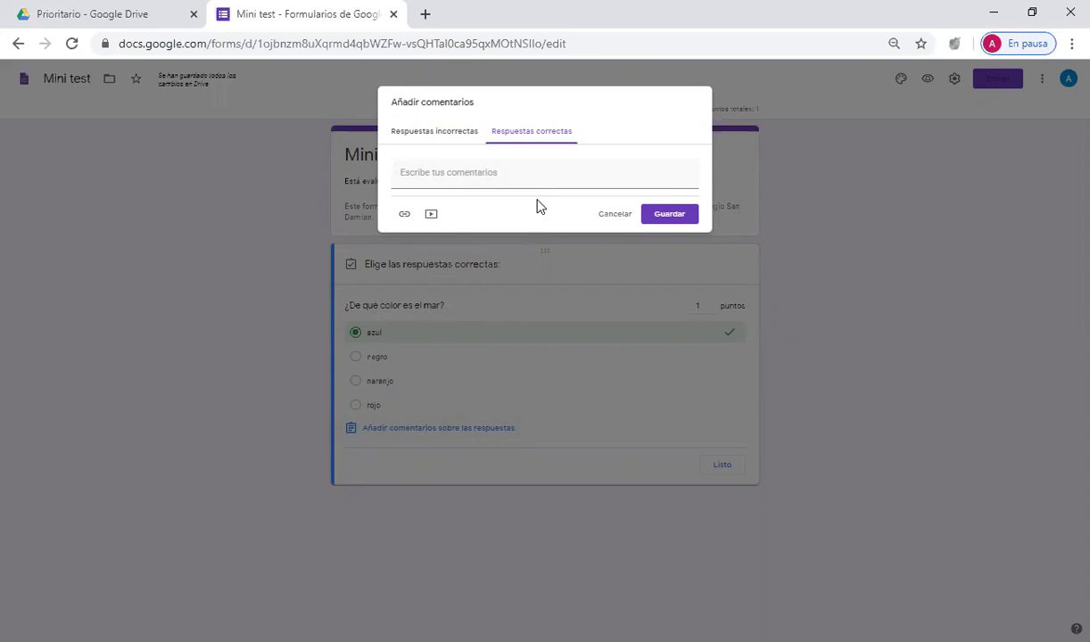
{"action": "left_click", "coordinate": [664, 222]}
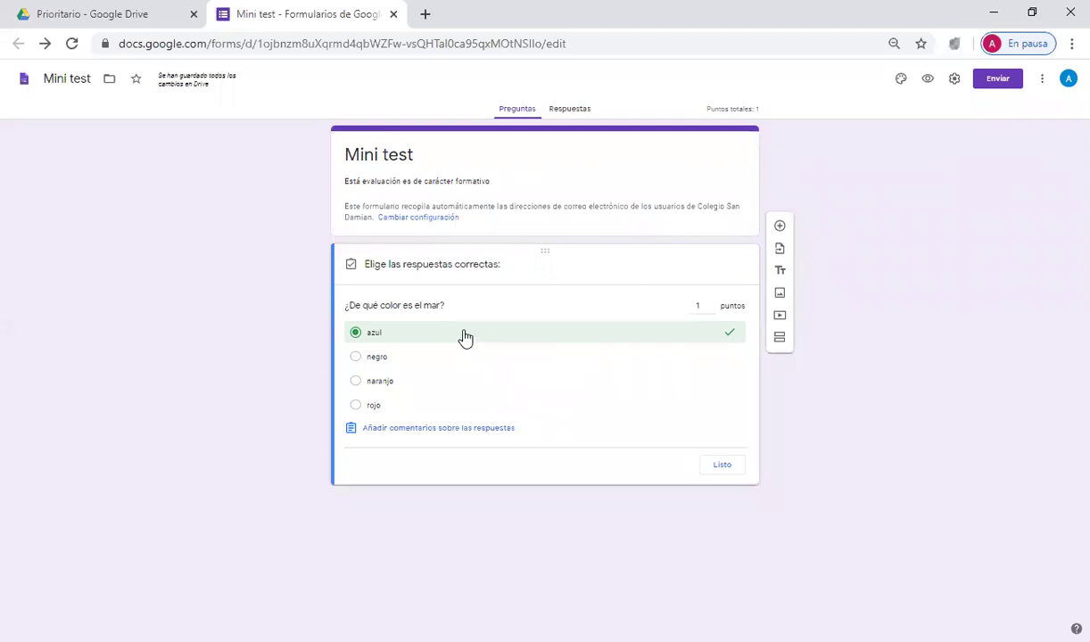
{"action": "left_click", "coordinate": [725, 466]}
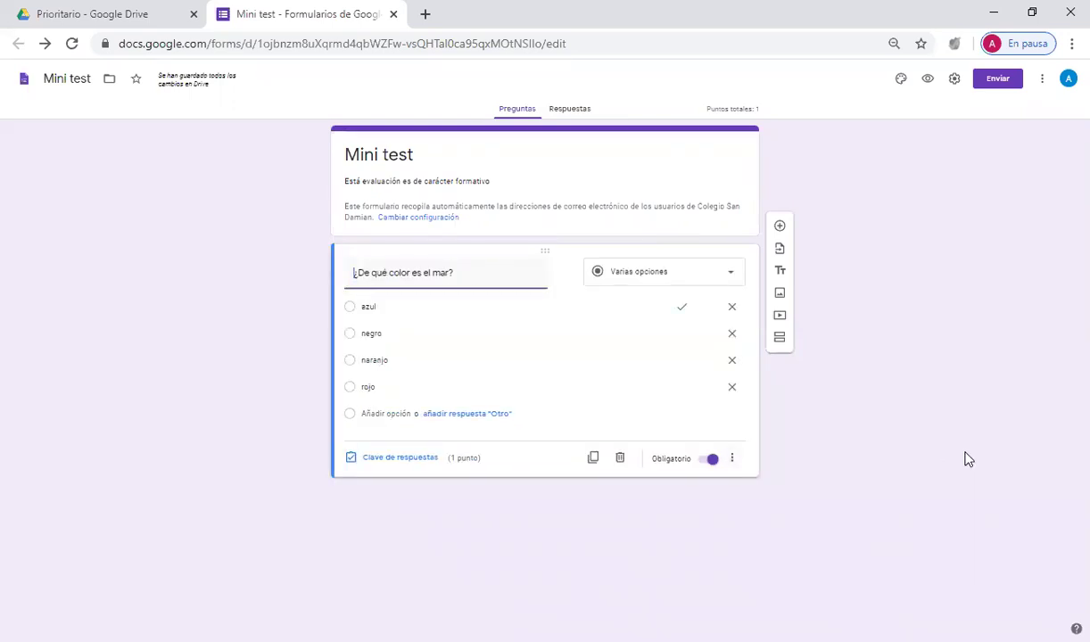
- Preview the form as respondents see it, and return to the form editor
{"action": "left_click", "coordinate": [925, 93]}
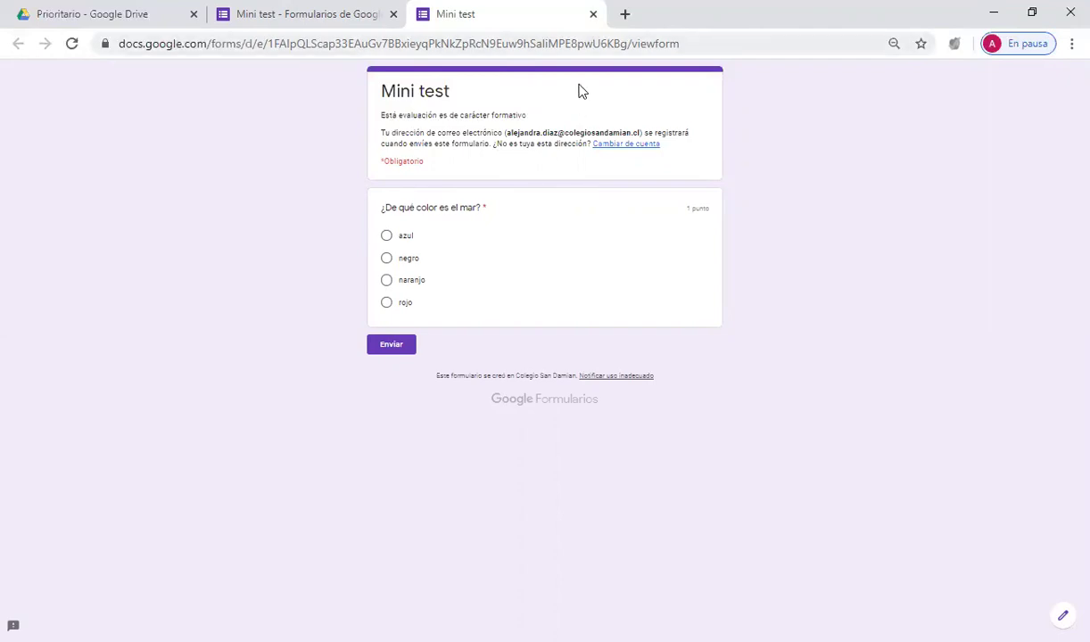
{"action": "key", "text": "ctrl+w"}
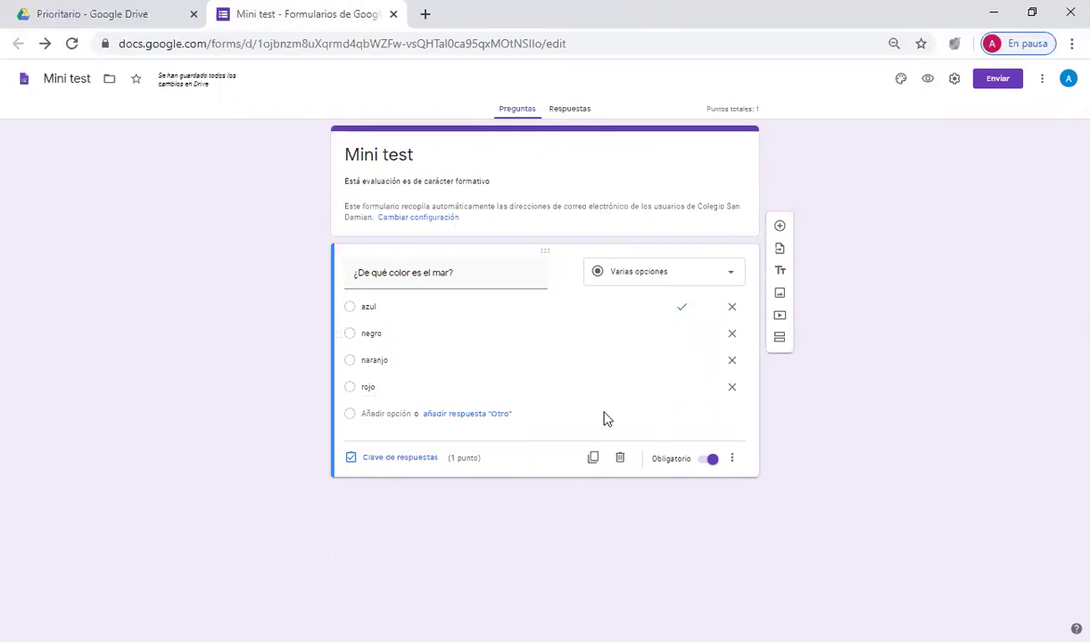
{"action": "left_click", "coordinate": [594, 460]}
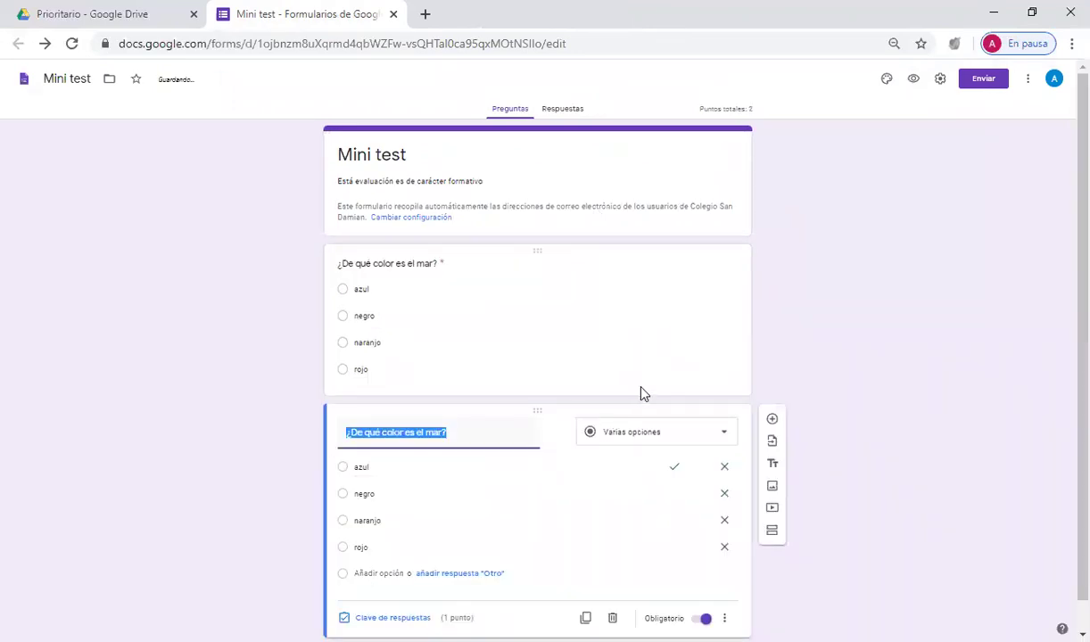
{"action": "key", "text": "BackSpace"}
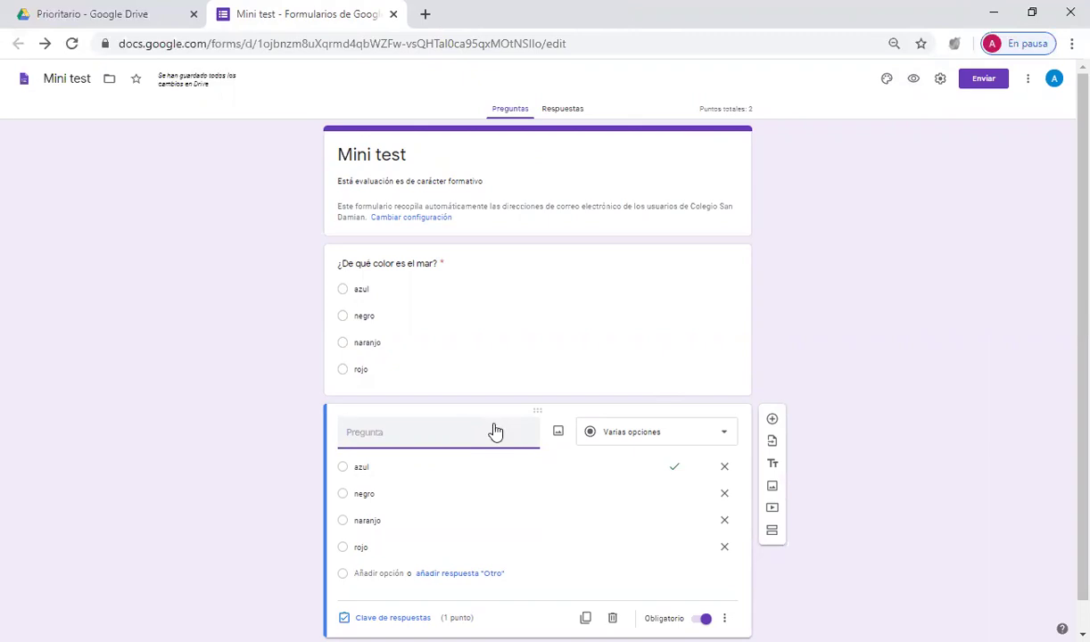
{"action": "left_click", "coordinate": [614, 620]}
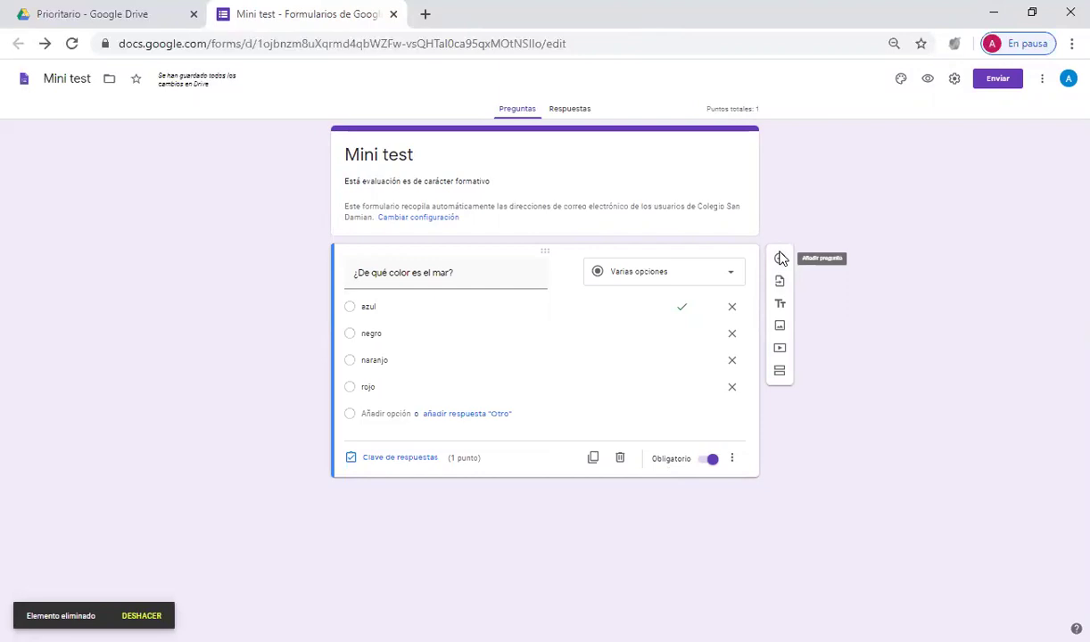
- Add a second multiple-choice question titled "¿Cuál de los siguientes animales tiene pelo?"
{"action": "left_click", "coordinate": [781, 259]}
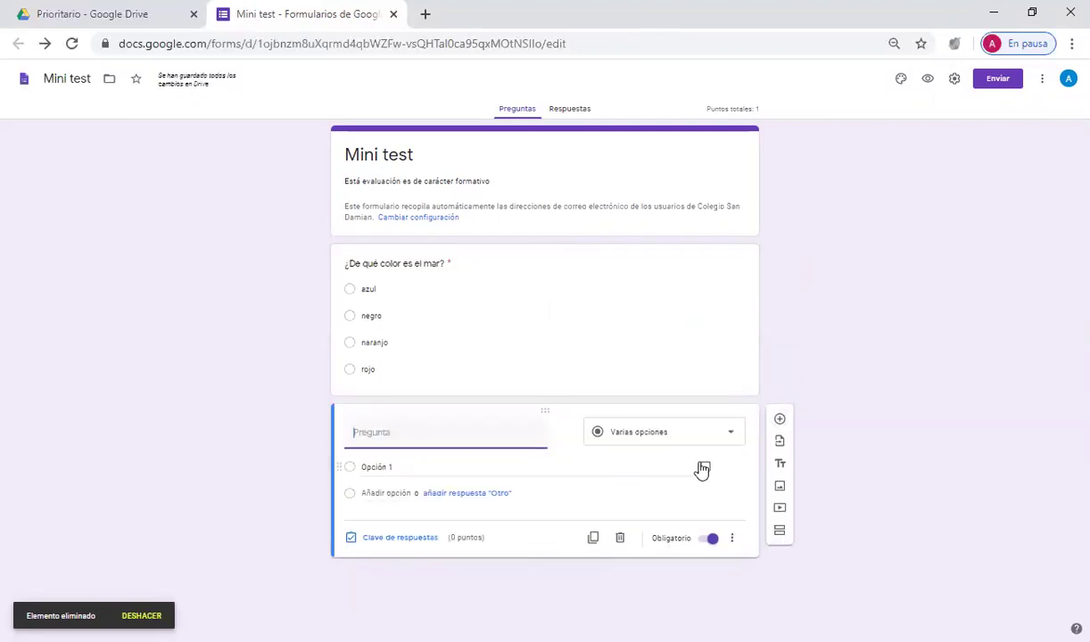
{"action": "left_click", "coordinate": [728, 437]}
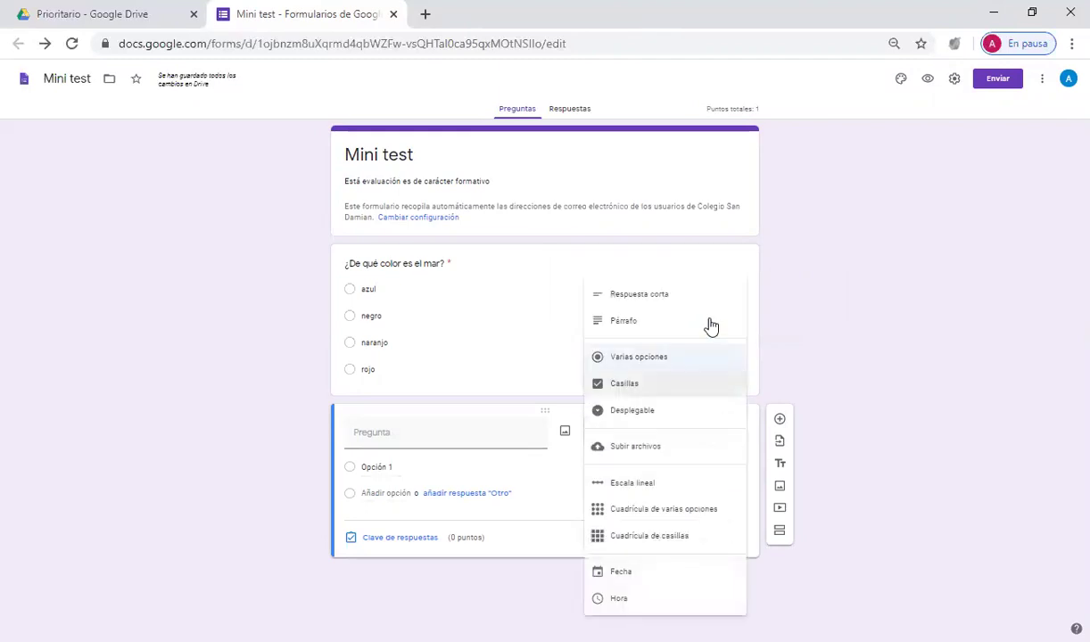
{"action": "left_click", "coordinate": [540, 469]}
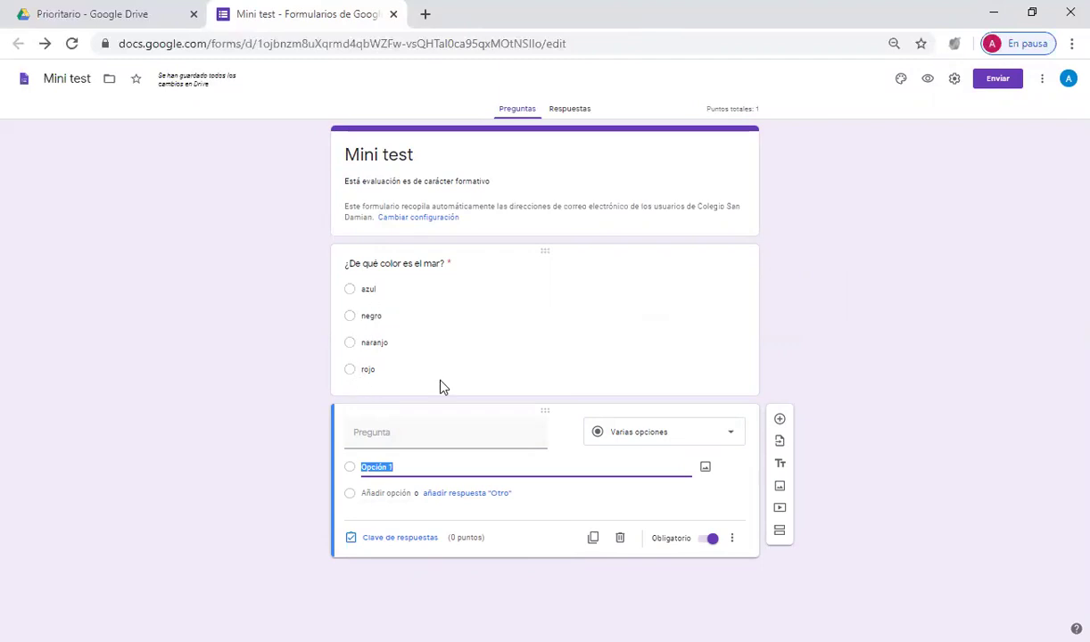
{"action": "left_click", "coordinate": [436, 434]}
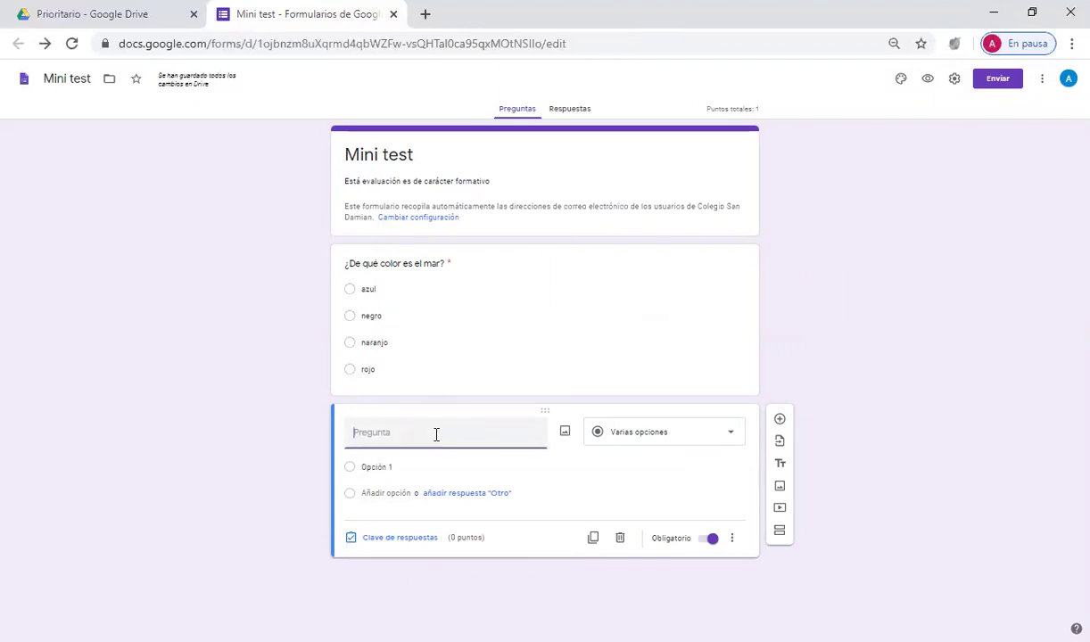
{"action": "type", "text": "¿Cu"}
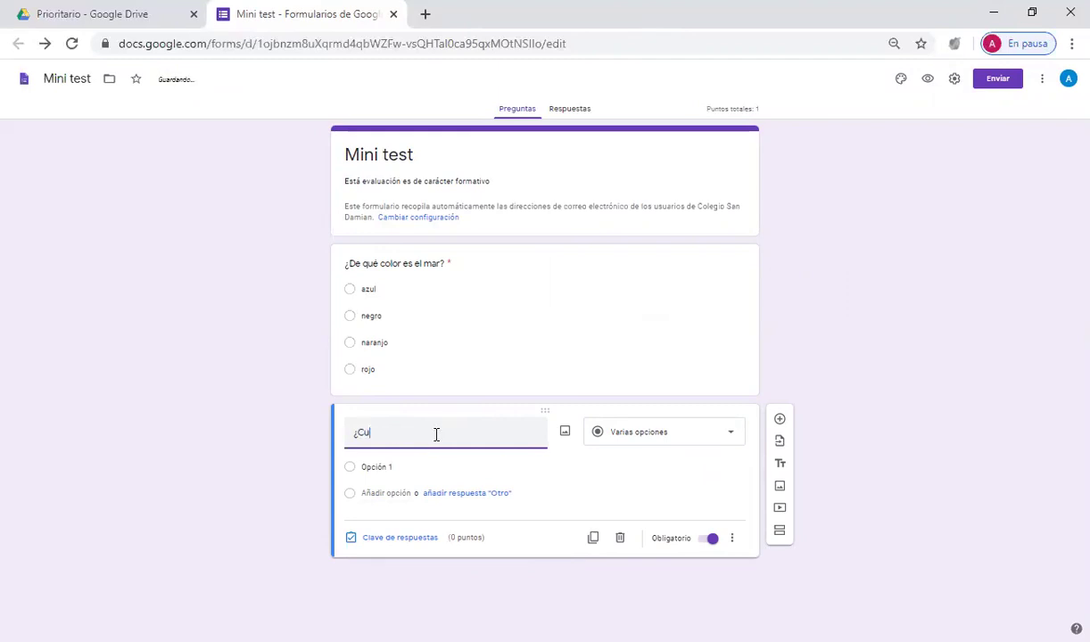
{"action": "type", "text": "ál de los"}
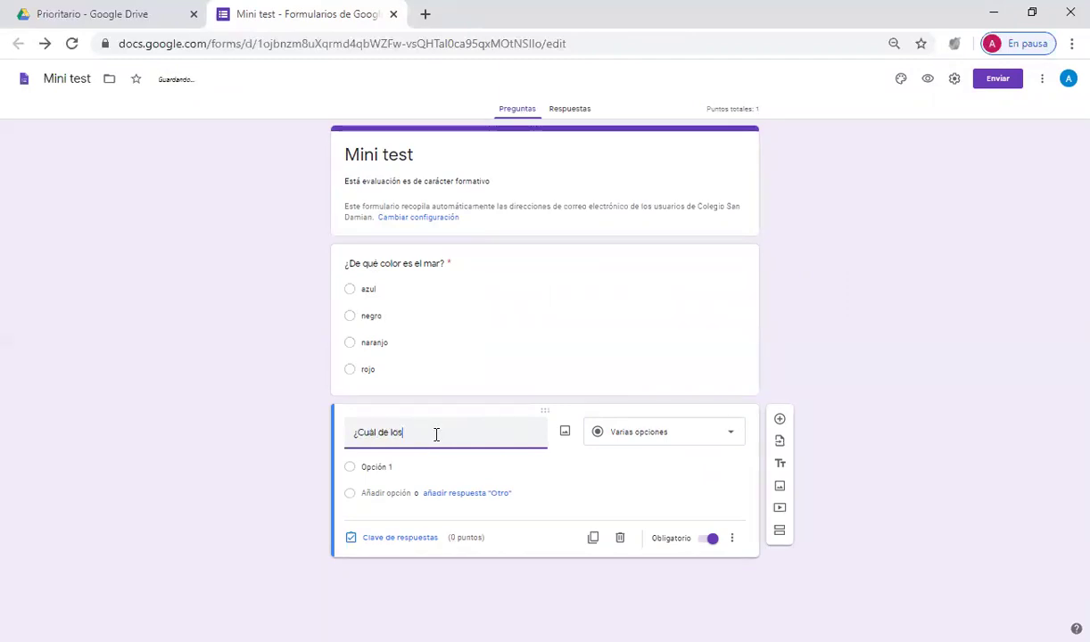
{"action": "type", "text": " siguientes"}
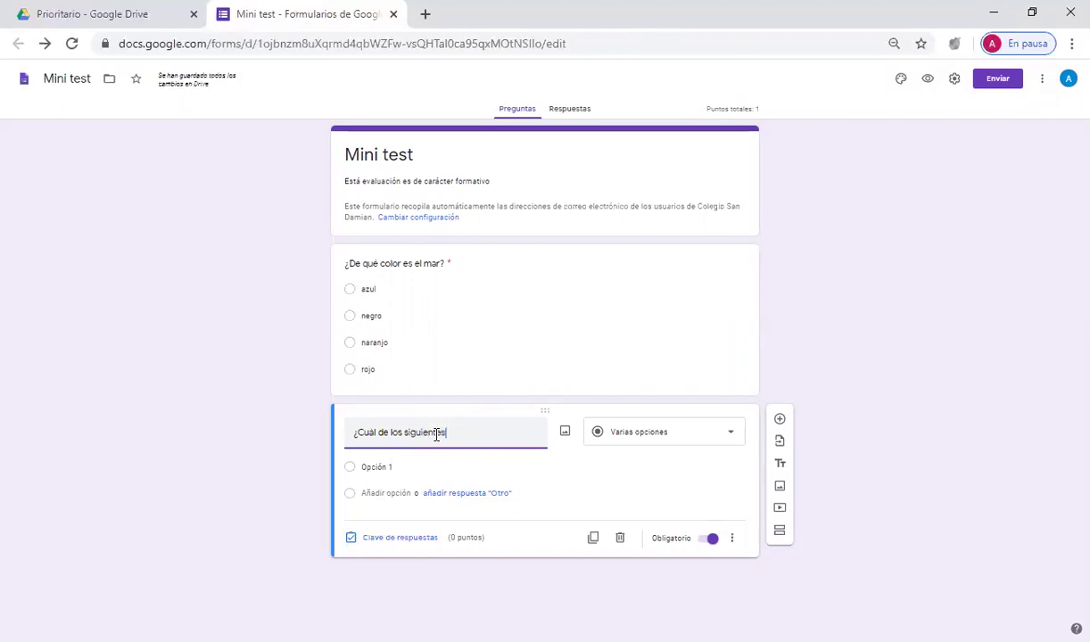
{"action": "type", "text": " animales tienen"}
{"action": "key", "text": "BackSpace"}
{"action": "type", "text": "pelo"}
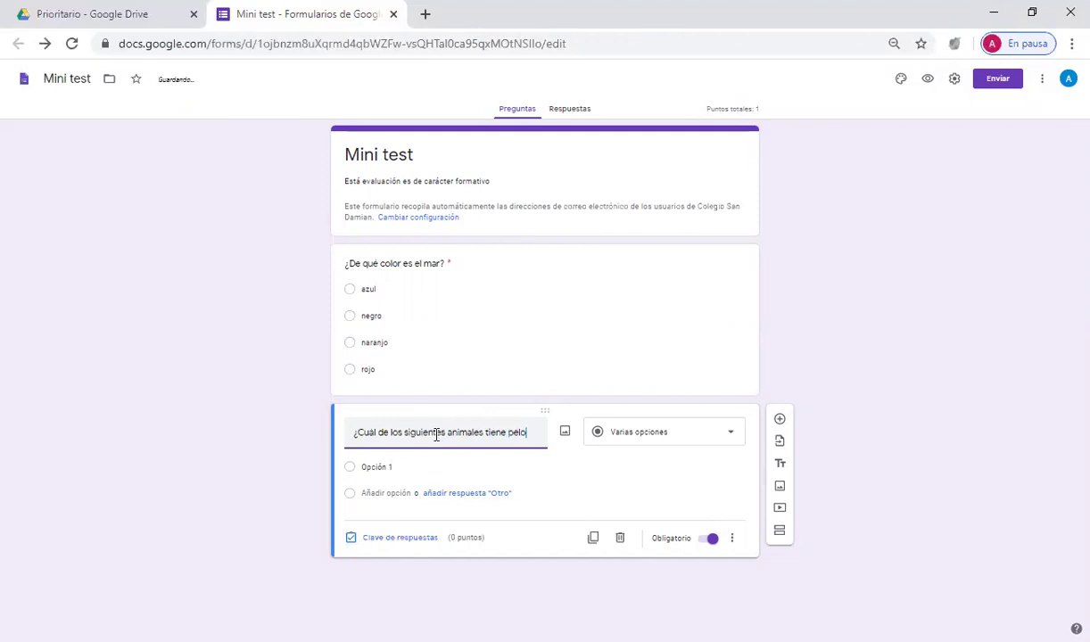
{"action": "type", "text": "?"}
- Give the animal question four answer options: "perro", "pez", "cocodrilo" and "gallina"
{"action": "left_click", "coordinate": [389, 466]}
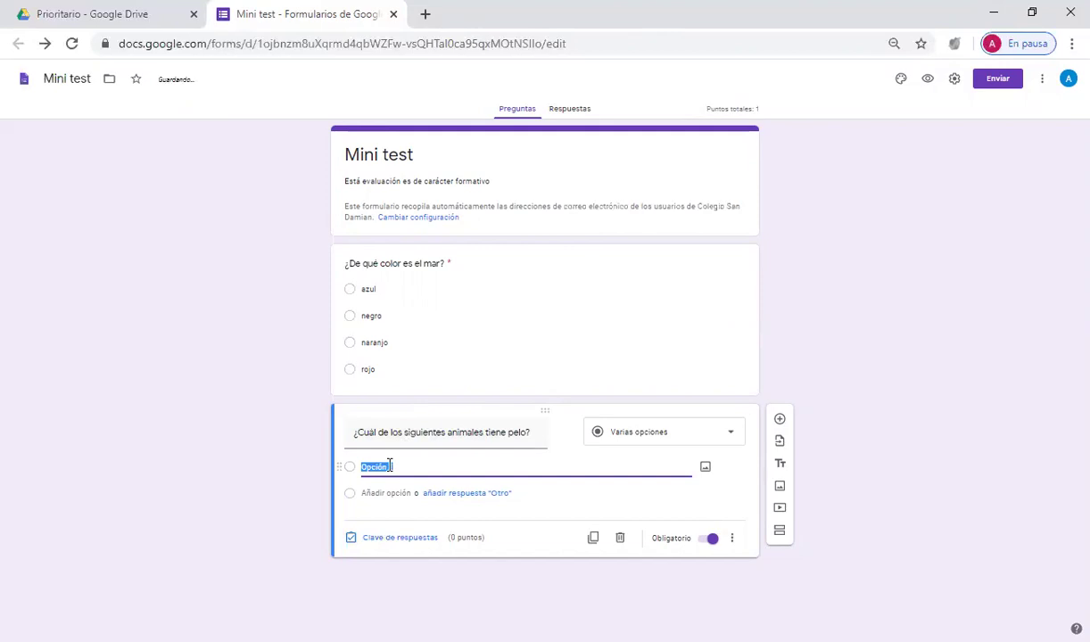
{"action": "type", "text": "perro"}
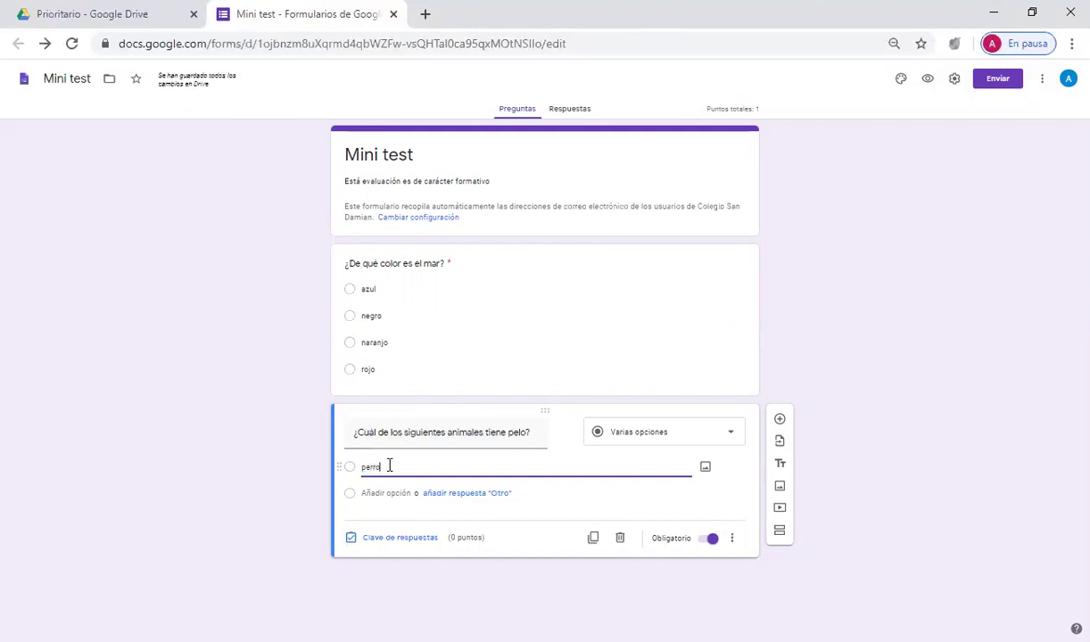
{"action": "left_click", "coordinate": [379, 493]}
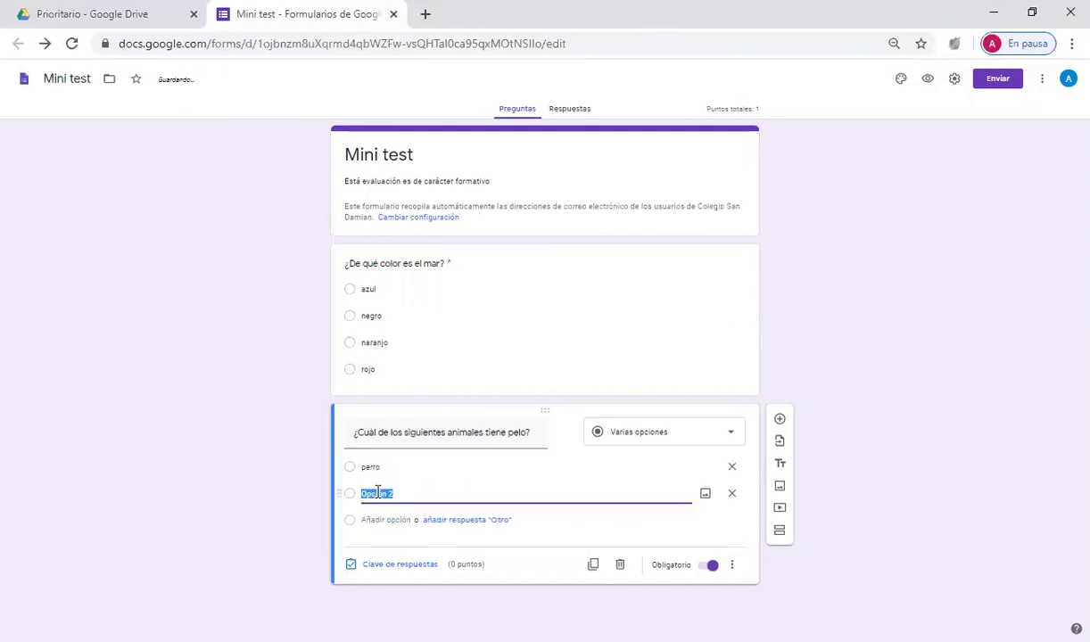
{"action": "type", "text": "pez"}
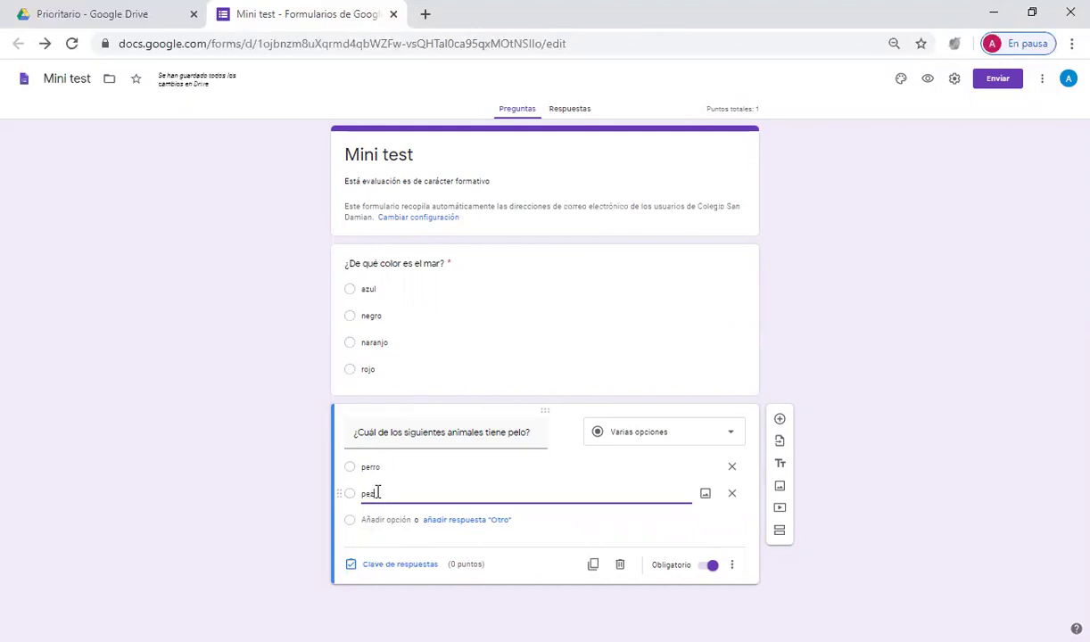
{"action": "left_click", "coordinate": [373, 520]}
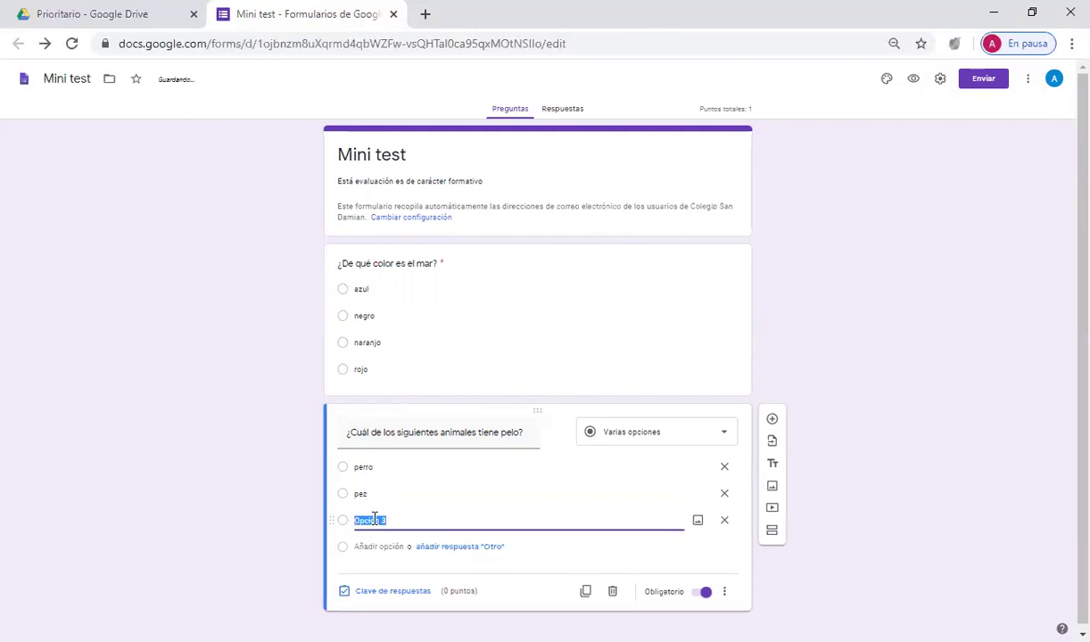
{"action": "type", "text": "coco"}
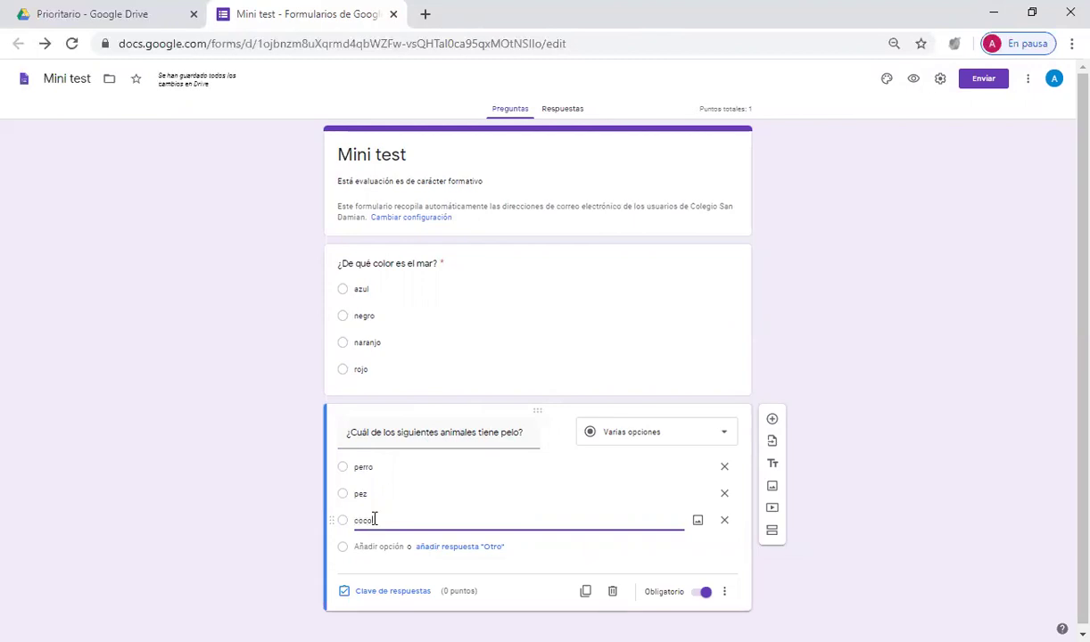
{"action": "type", "text": "drilo"}
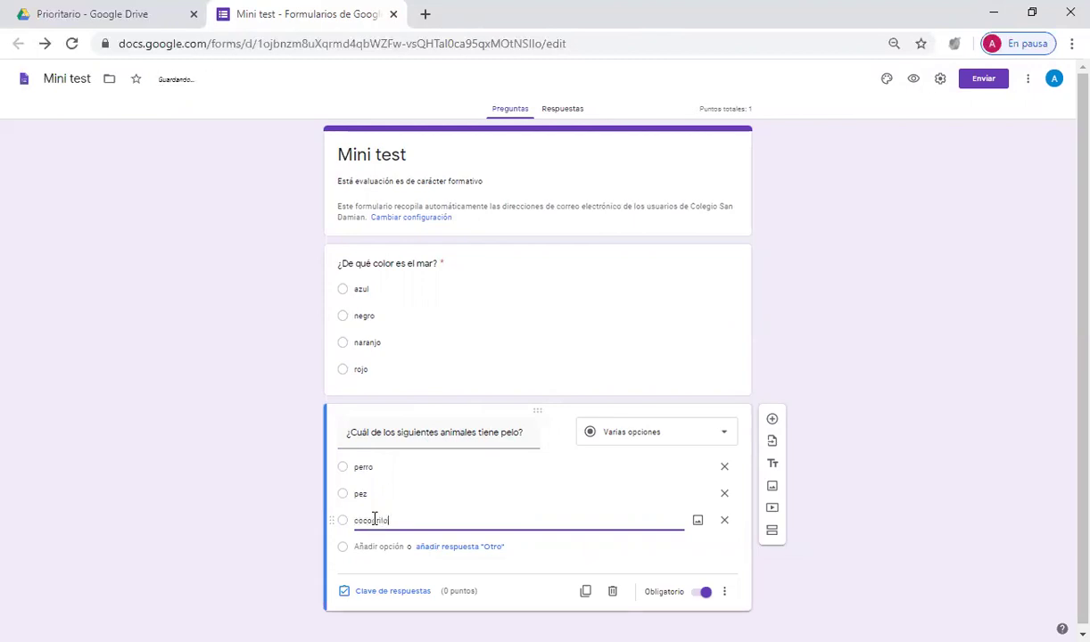
{"action": "left_click", "coordinate": [383, 547]}
{"action": "type", "text": "gallina"}
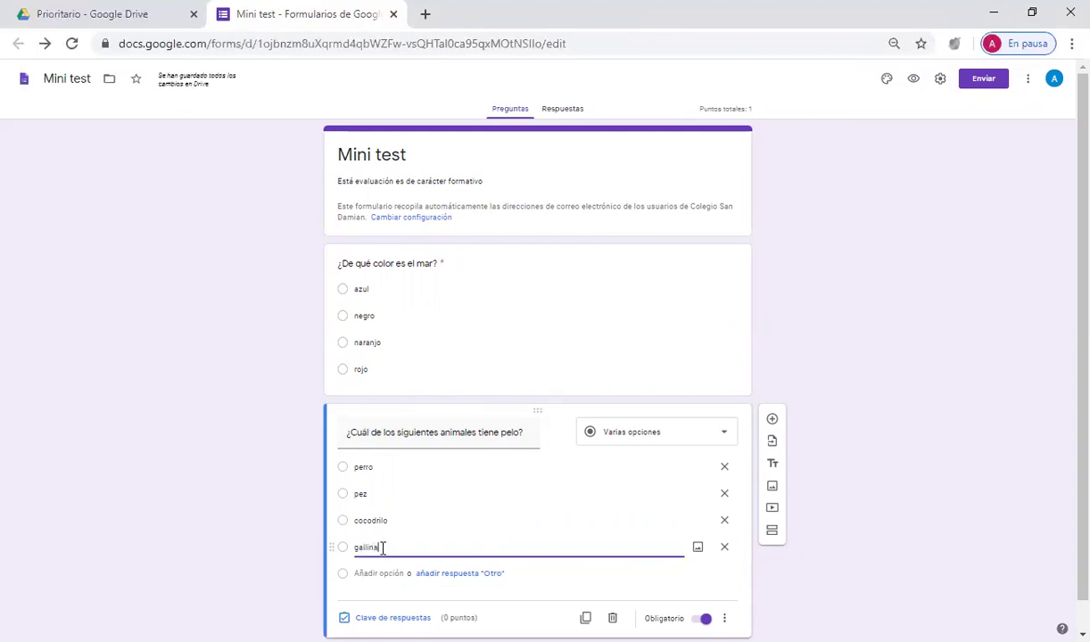
- In the animal question's answer key, mark "perro" as the correct answer and assign 1 point
{"action": "left_click", "coordinate": [387, 620]}
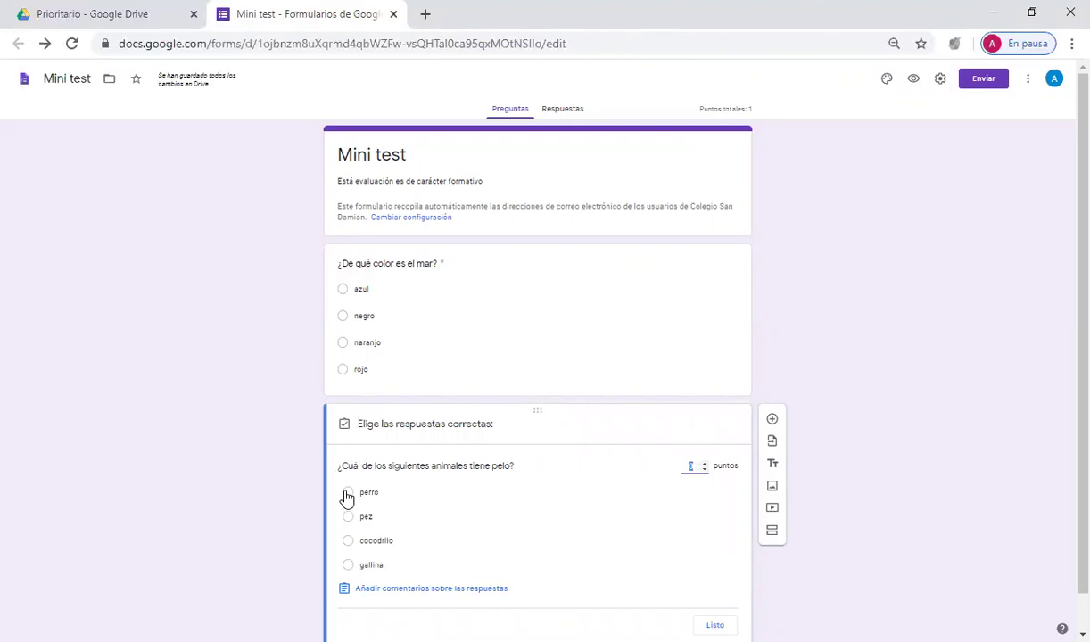
{"action": "left_click", "coordinate": [348, 492]}
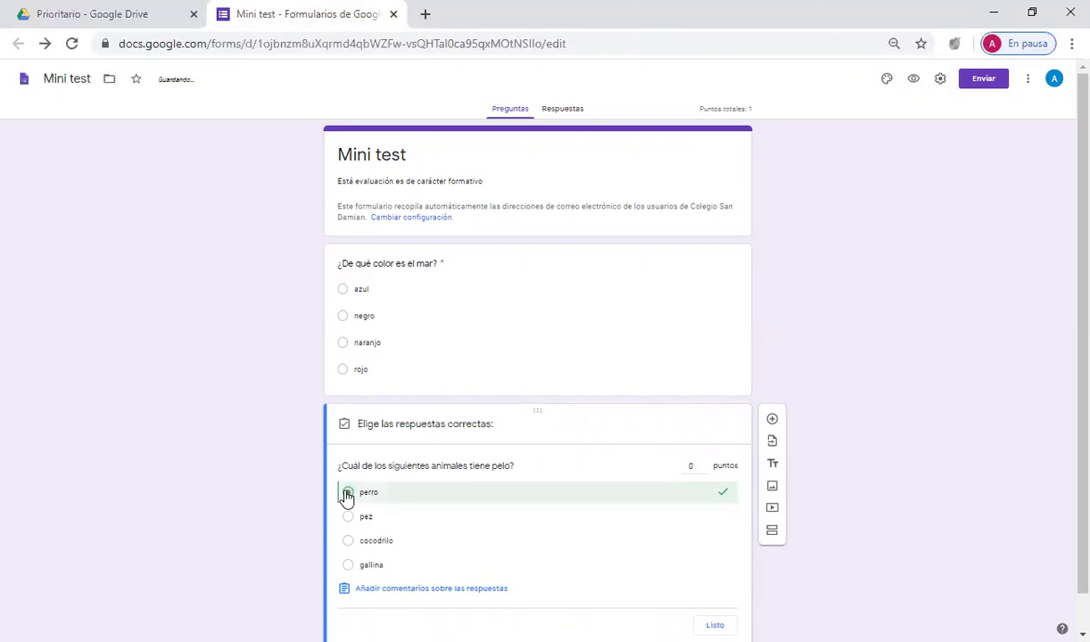
{"action": "left_click", "coordinate": [705, 464]}
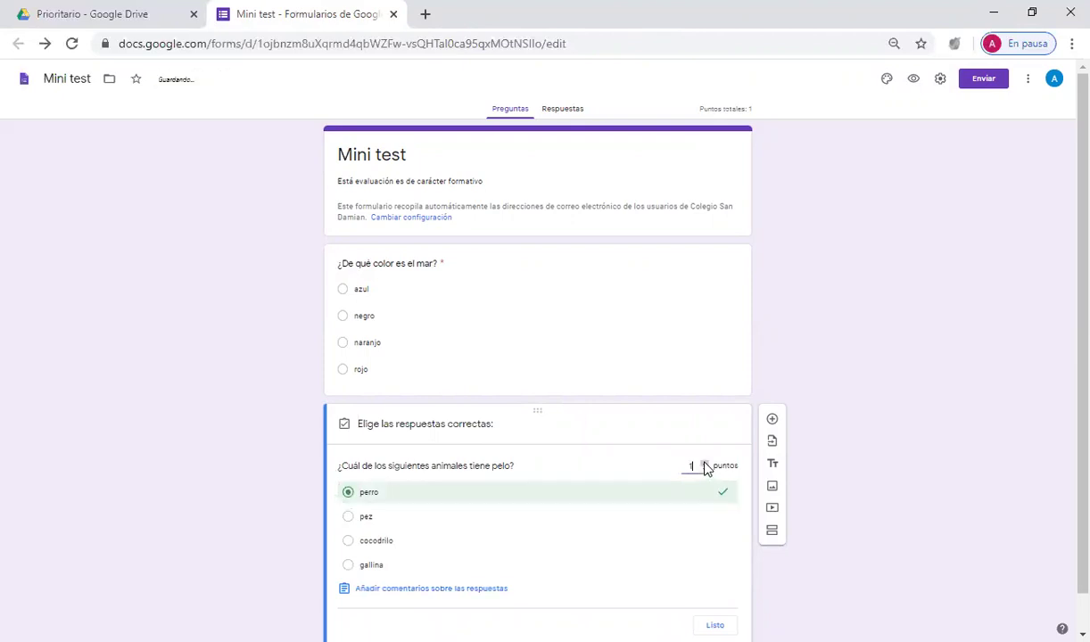
{"action": "left_click", "coordinate": [716, 624]}
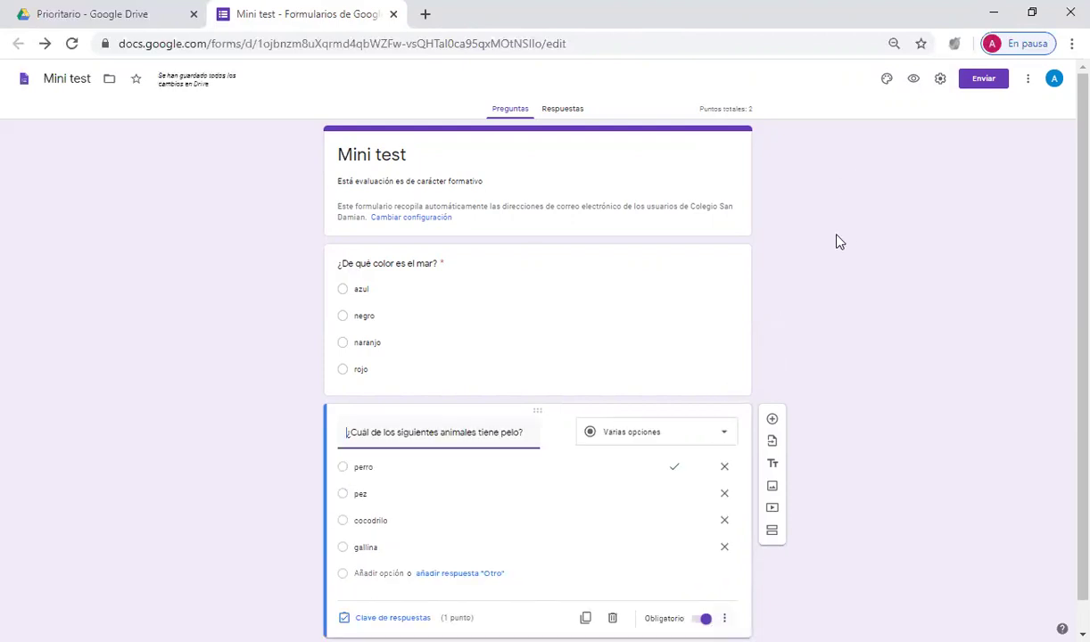
- Preview the two-question quiz as respondents see it, and return to the form editor
{"action": "left_click", "coordinate": [913, 82]}
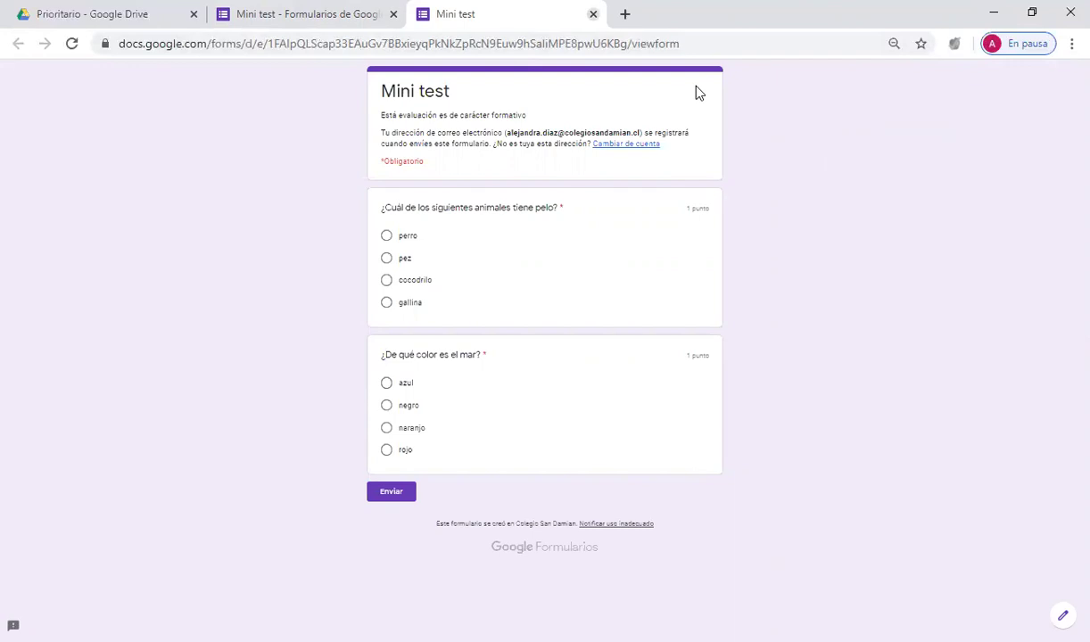
{"action": "key", "text": "ctrl+w"}
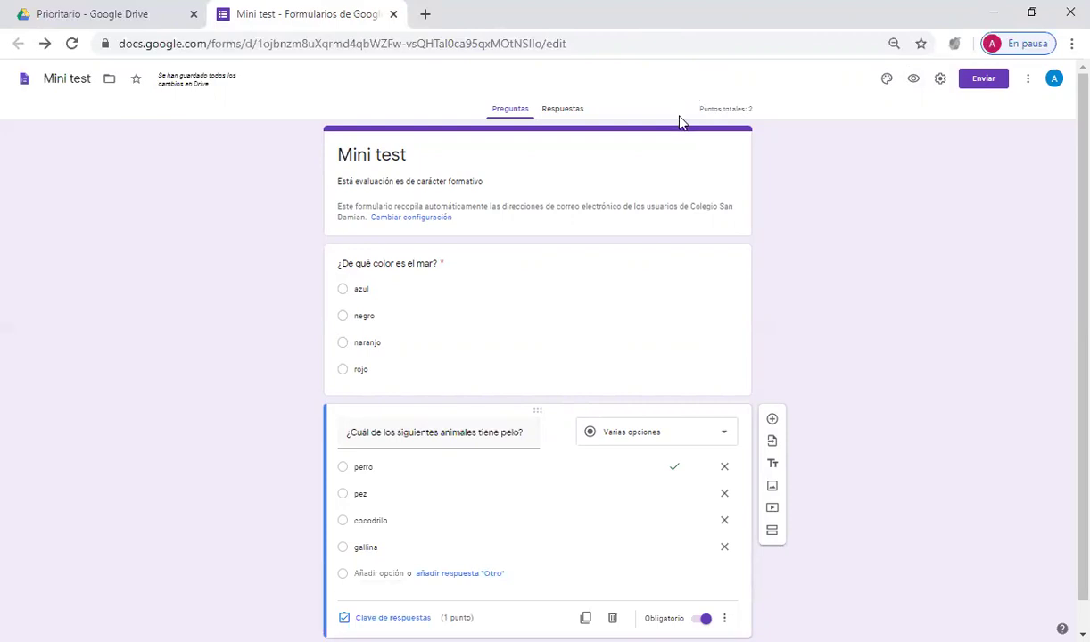
- Try red, light blue, orange and deep orange as the form's theme colour, and settle on teal
{"action": "left_click", "coordinate": [887, 86]}
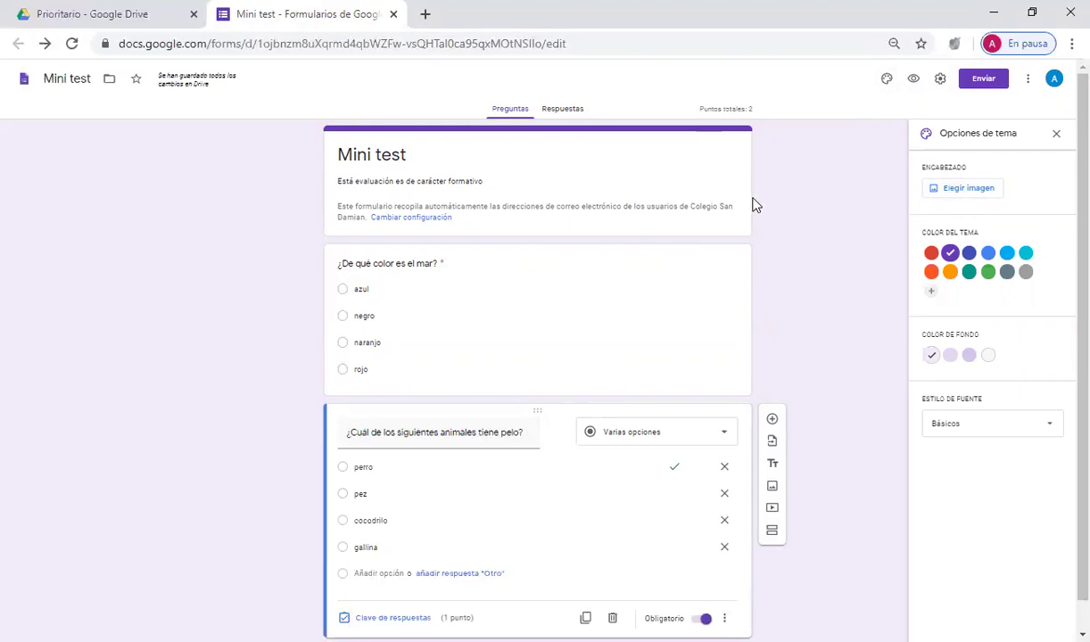
{"action": "left_click", "coordinate": [932, 255]}
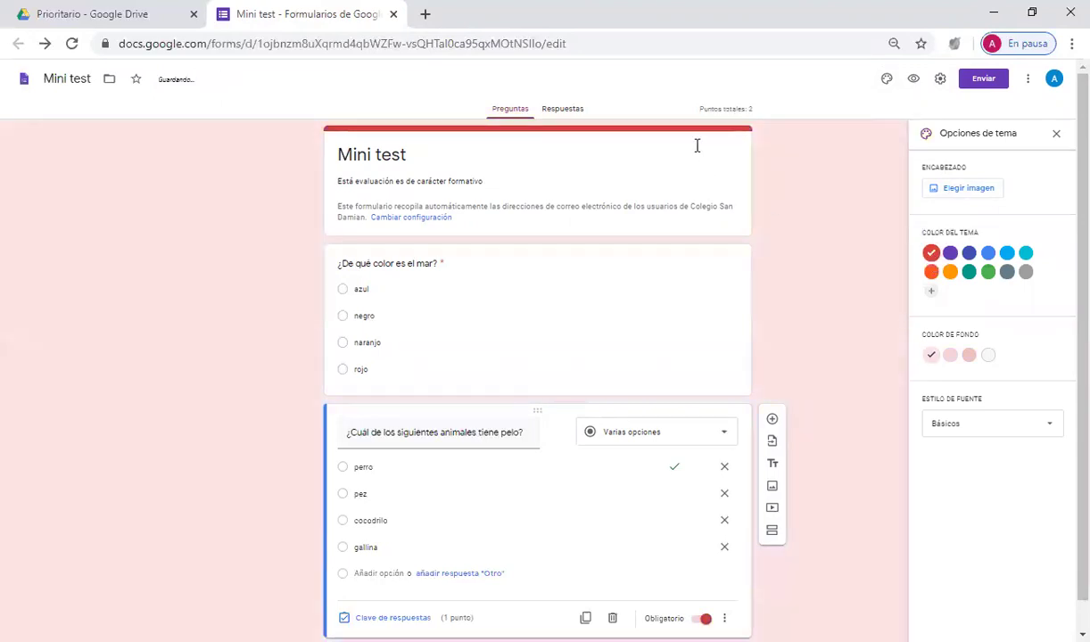
{"action": "left_click", "coordinate": [1007, 254]}
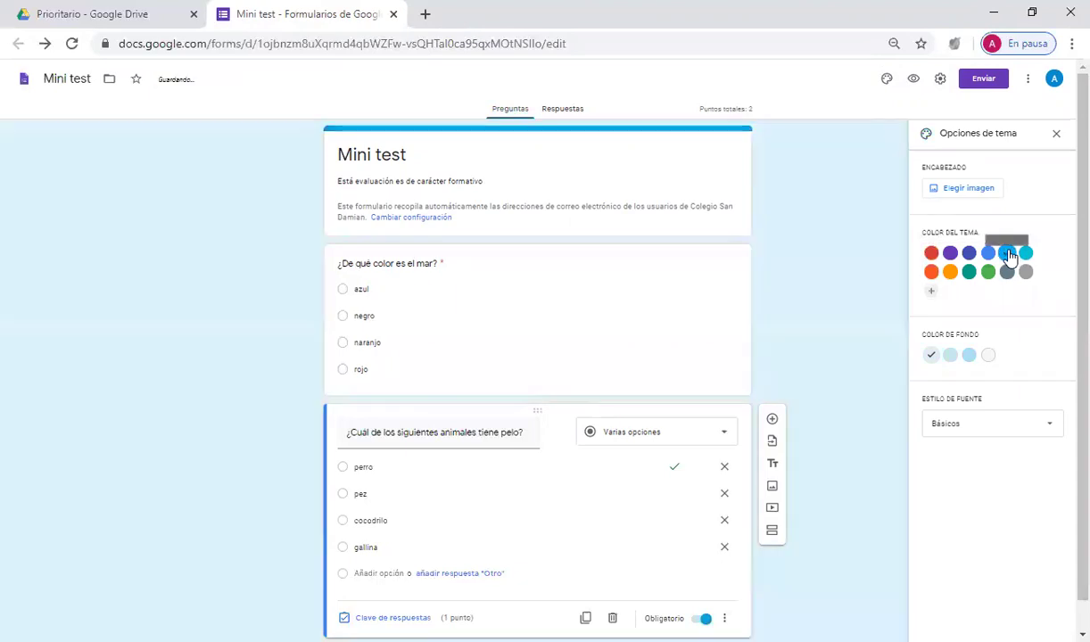
{"action": "left_click", "coordinate": [950, 272]}
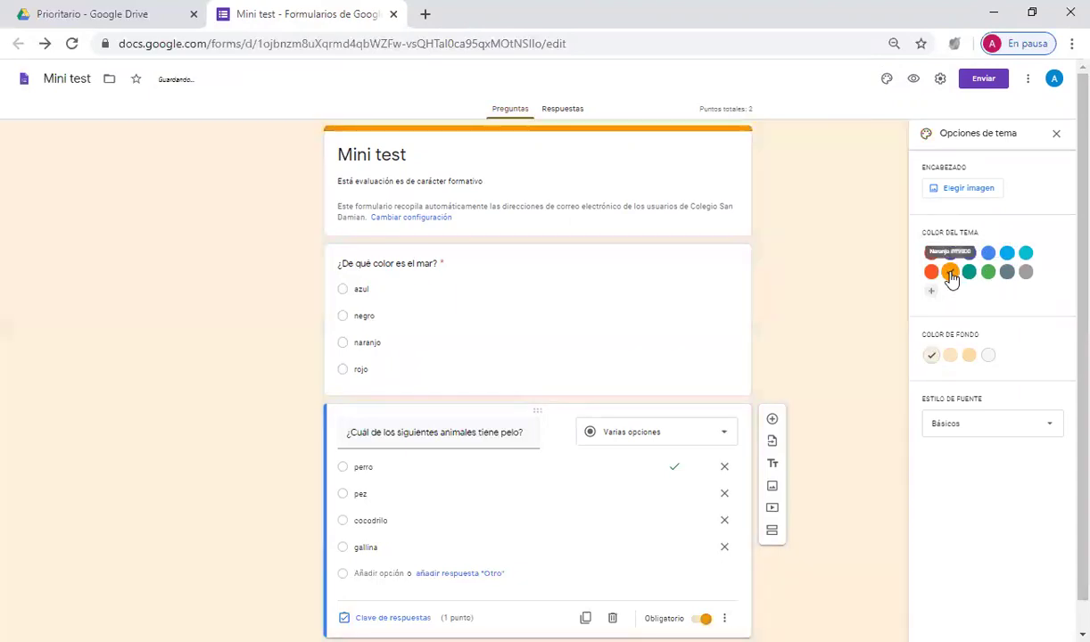
{"action": "left_click", "coordinate": [933, 273]}
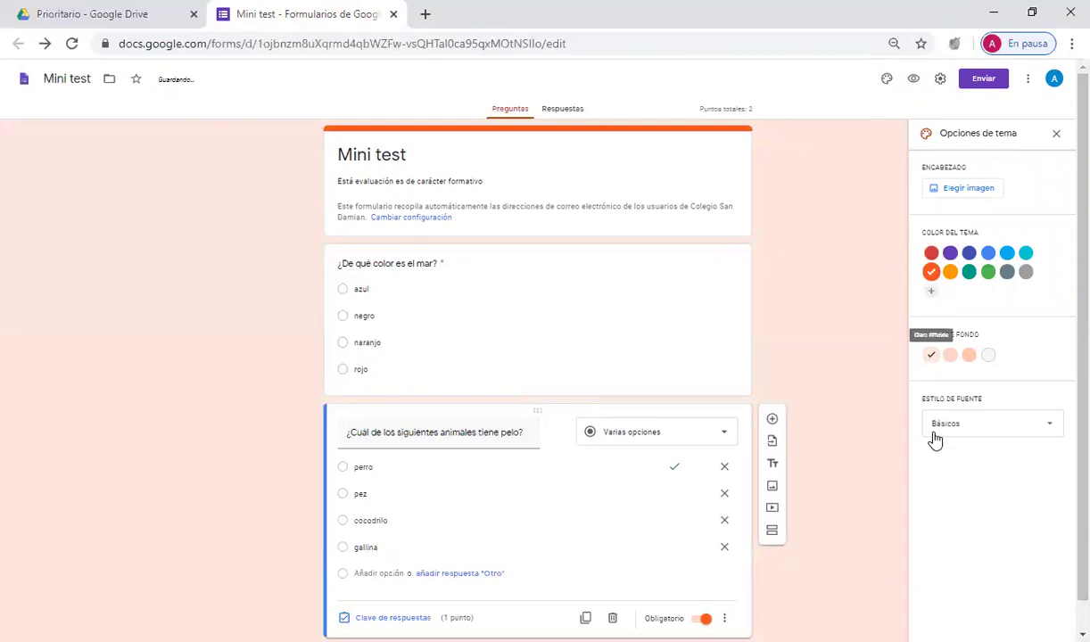
{"action": "left_click", "coordinate": [969, 272]}
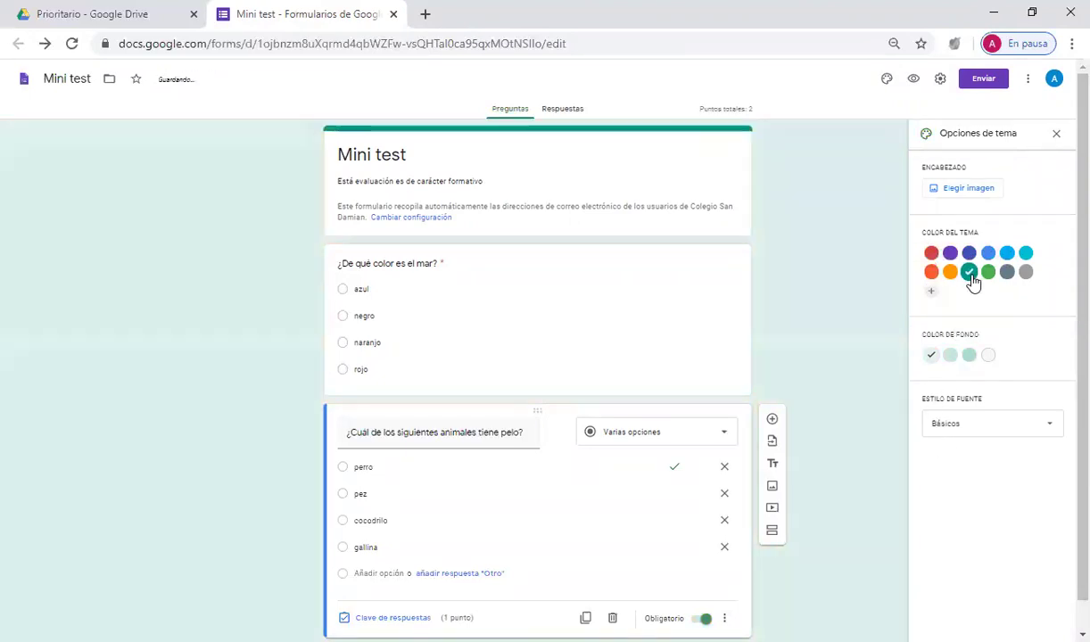
- Try the dark and medium teal background shades, and set the form's background to grey
{"action": "left_click", "coordinate": [970, 356]}
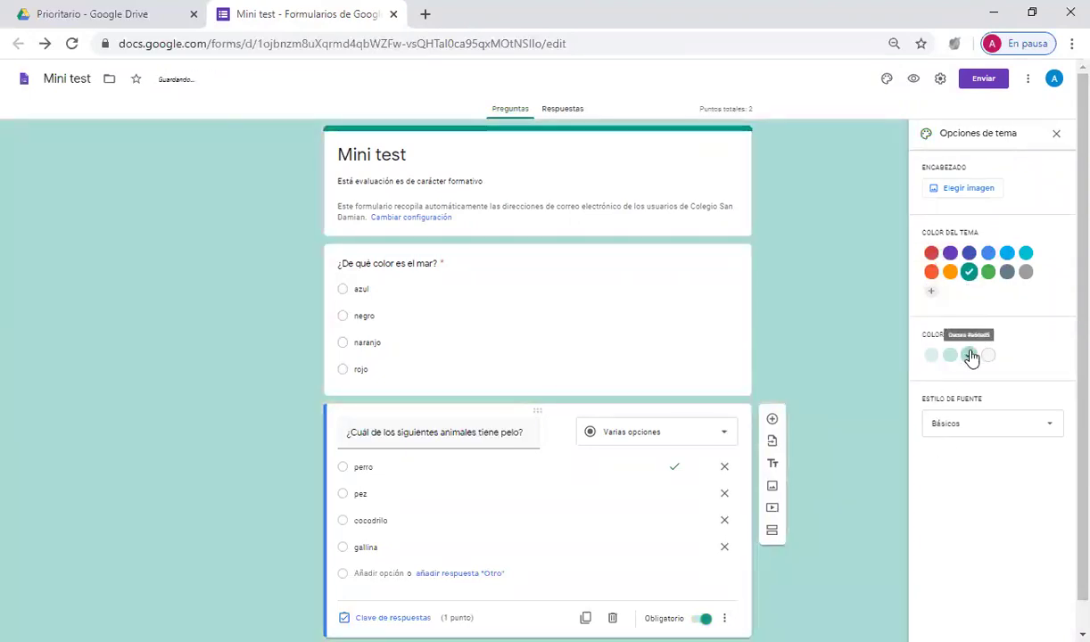
{"action": "left_click", "coordinate": [951, 356]}
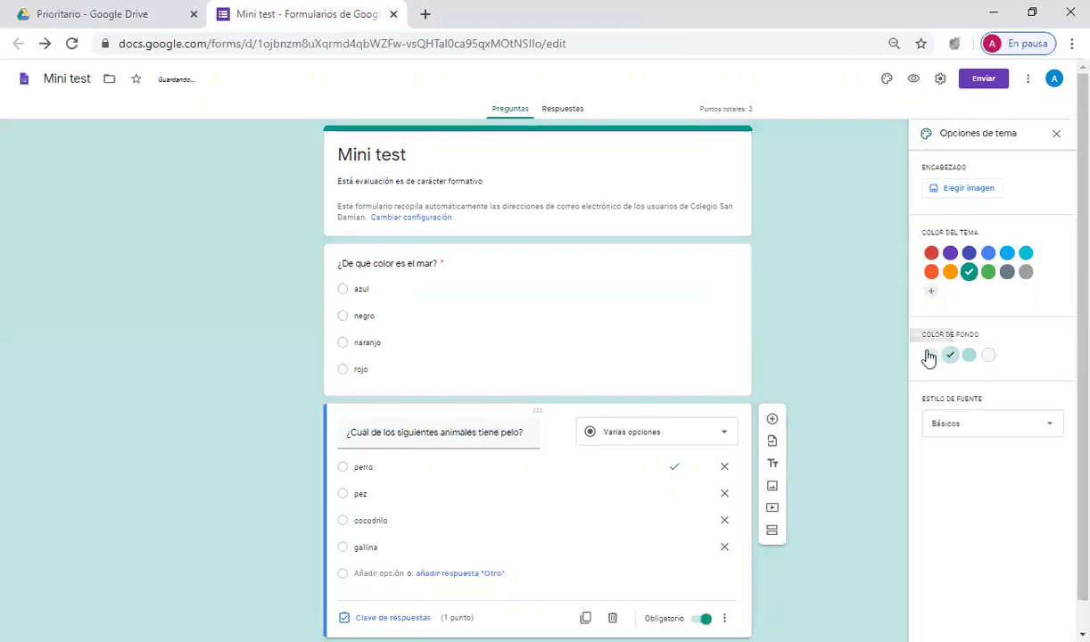
{"action": "left_click", "coordinate": [989, 356]}
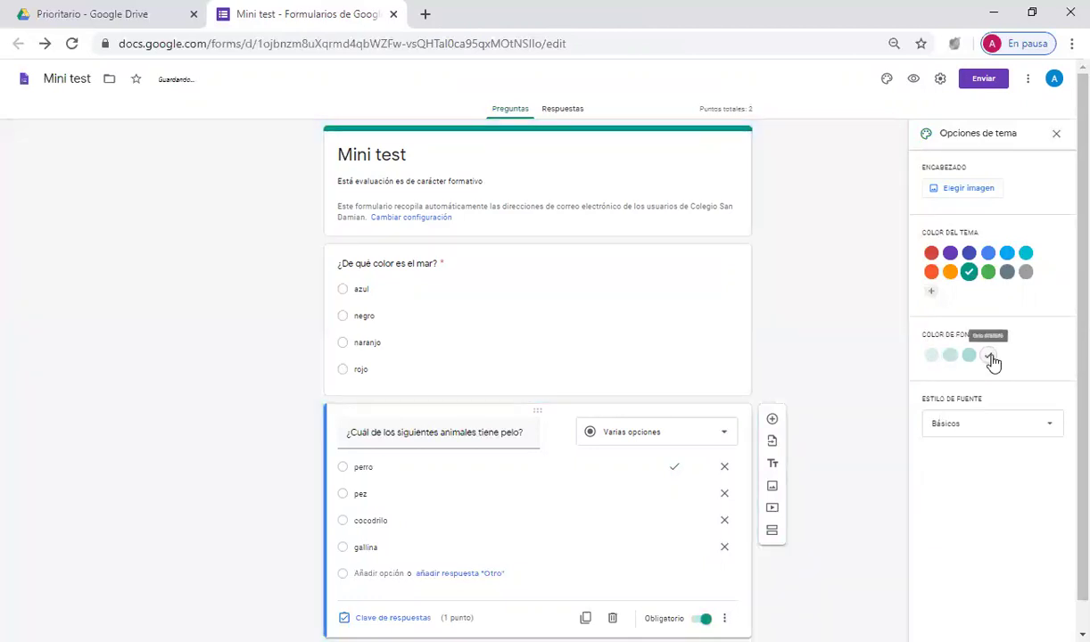
- Try the decorative and Formal font styles in the theme options, and settle on Alegre for the form
{"action": "left_click", "coordinate": [1050, 430]}
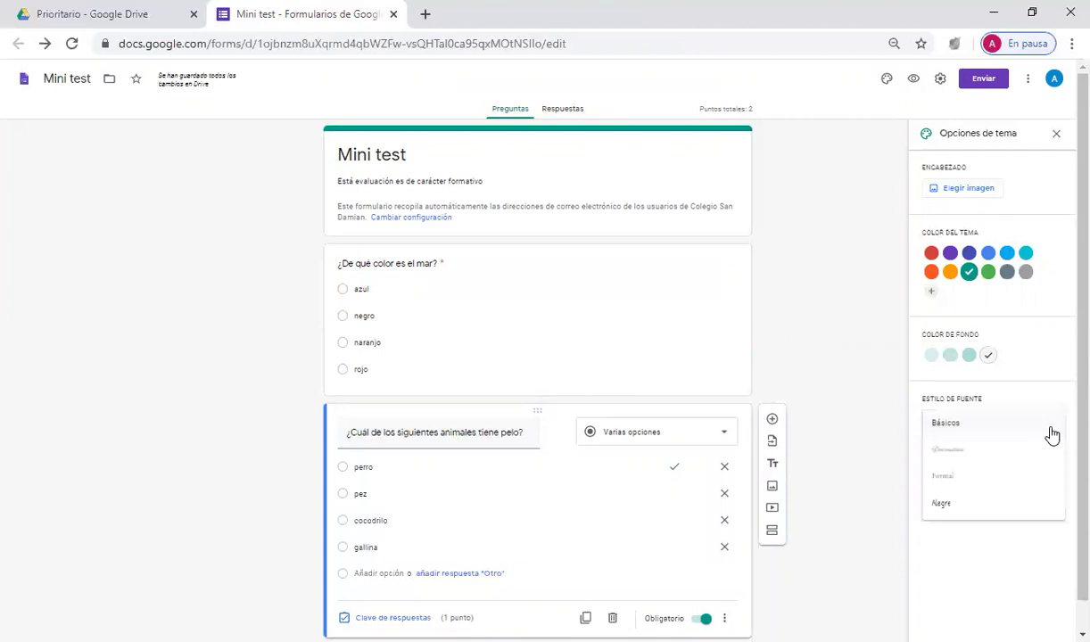
{"action": "left_click", "coordinate": [984, 452]}
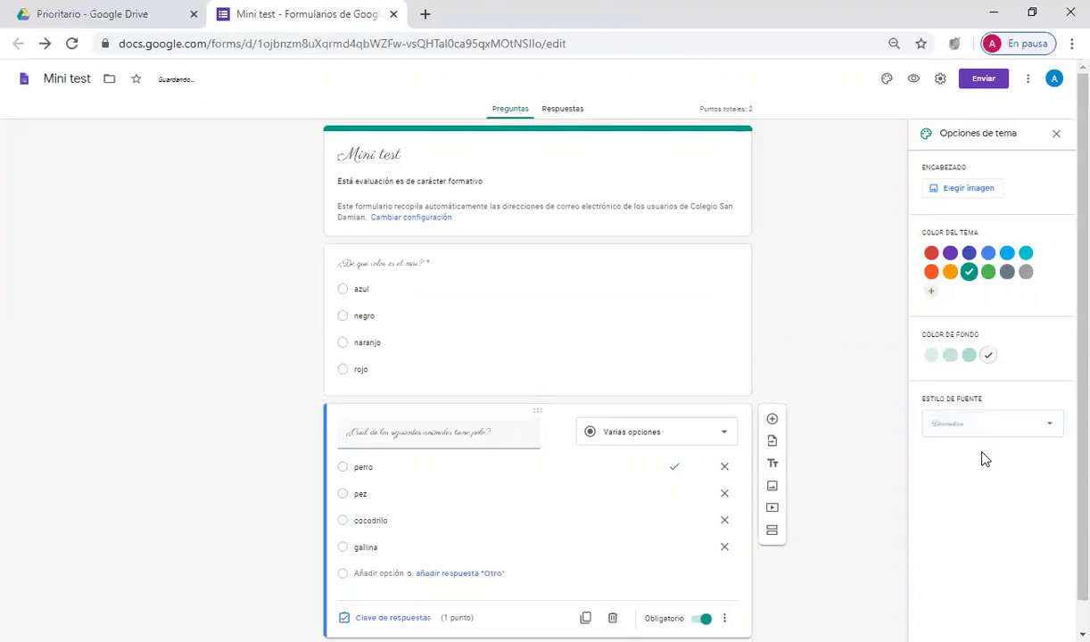
{"action": "left_click", "coordinate": [1051, 429]}
{"action": "left_click", "coordinate": [986, 453]}
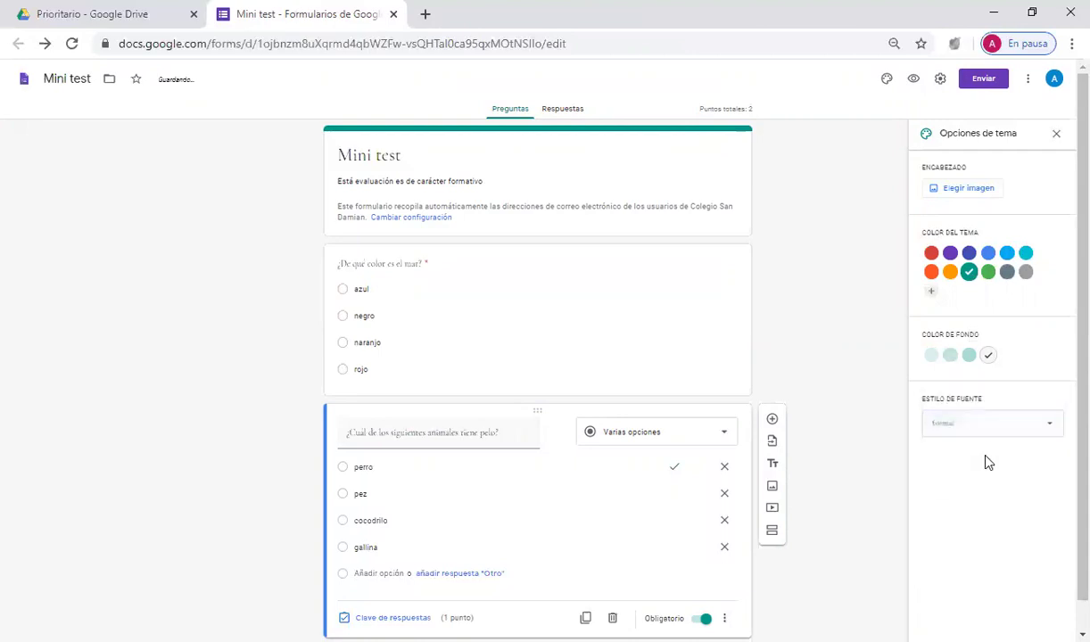
{"action": "left_click", "coordinate": [1051, 431]}
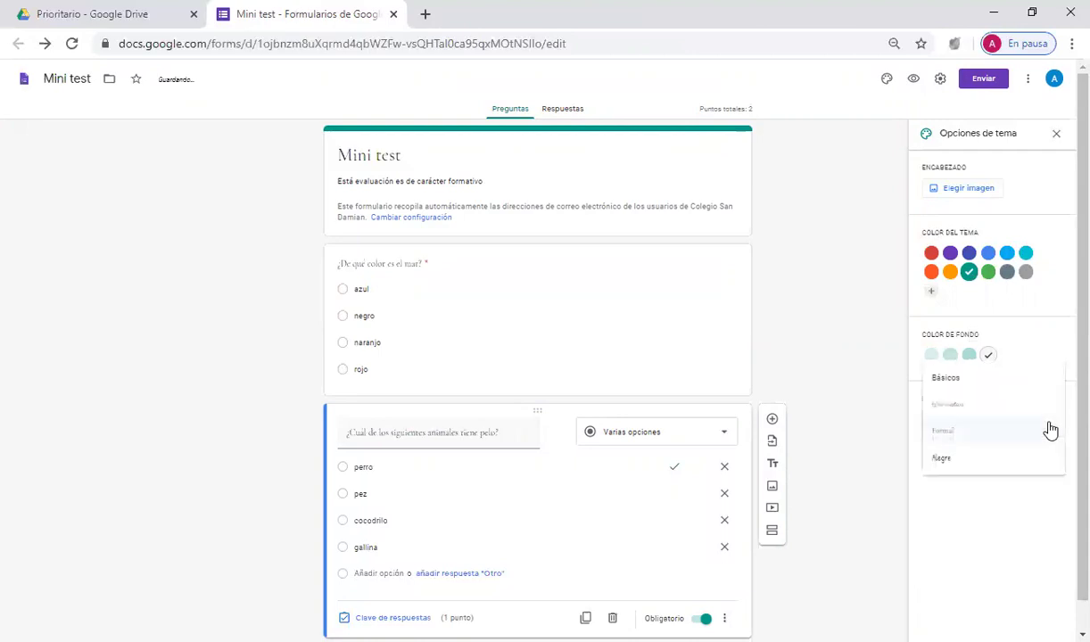
{"action": "left_click", "coordinate": [982, 460]}
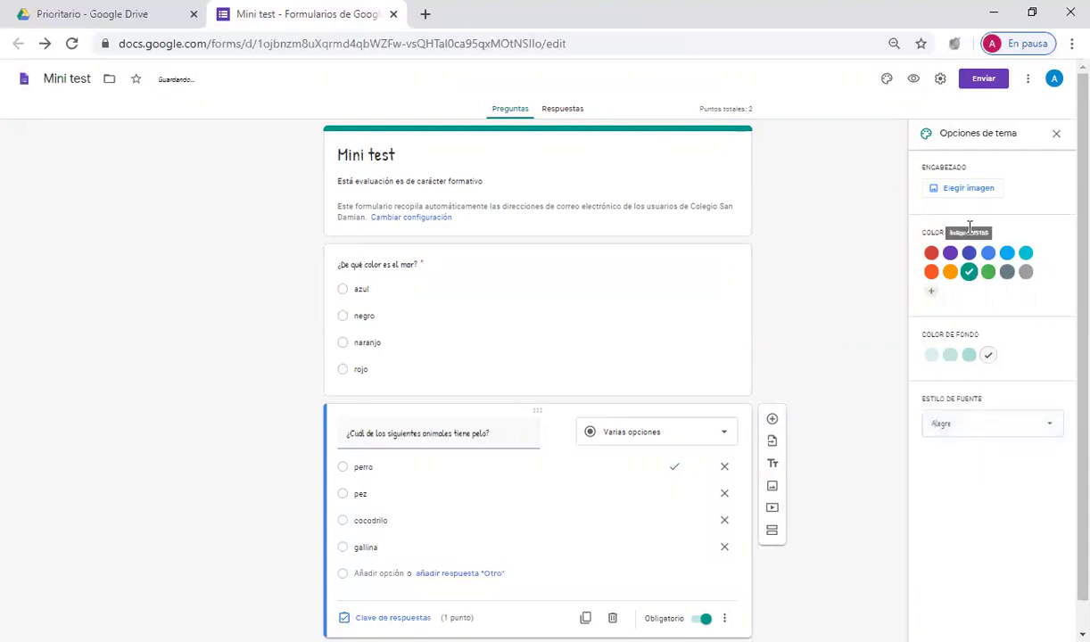
- Insert the multicoloured capsules picture from the Trabajo y escuela themes as the header image, and preview the form as respondents see it
{"action": "left_click", "coordinate": [971, 190]}
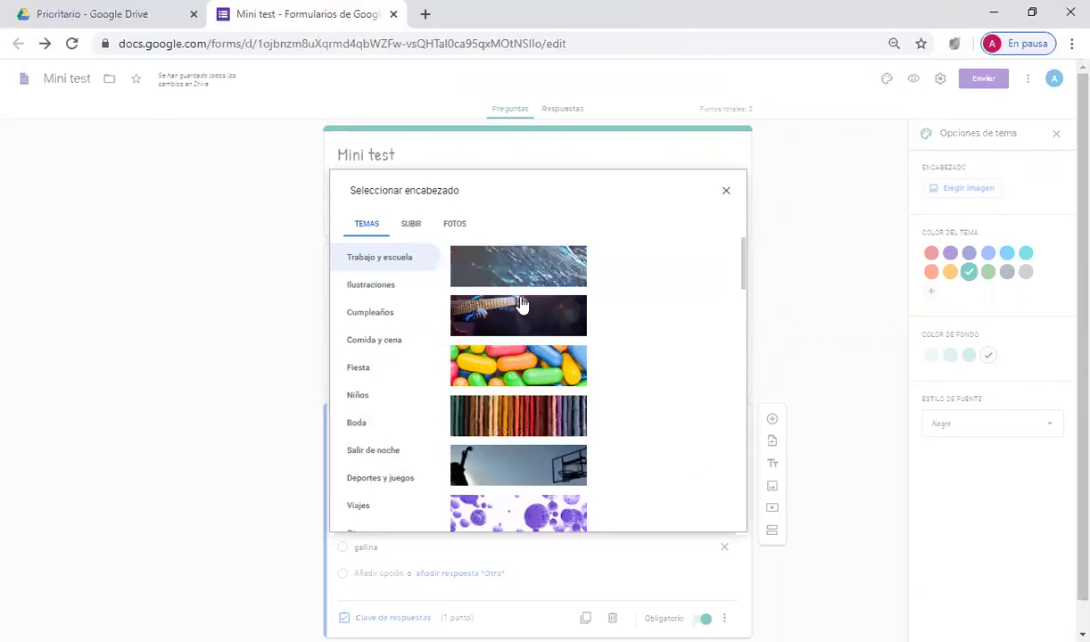
{"action": "left_click", "coordinate": [524, 369]}
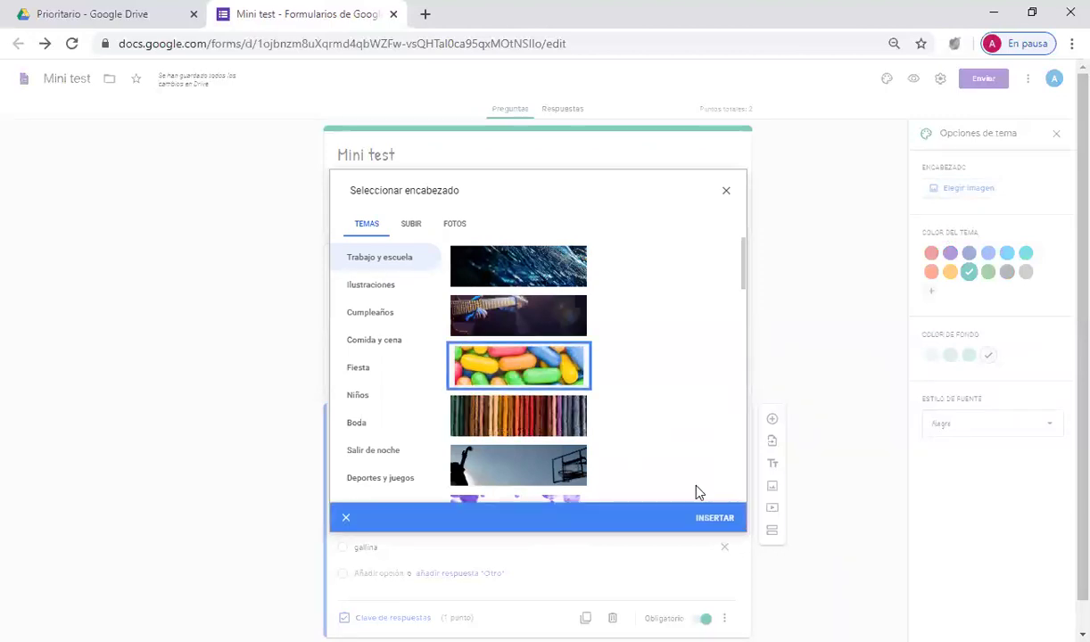
{"action": "left_click", "coordinate": [725, 526]}
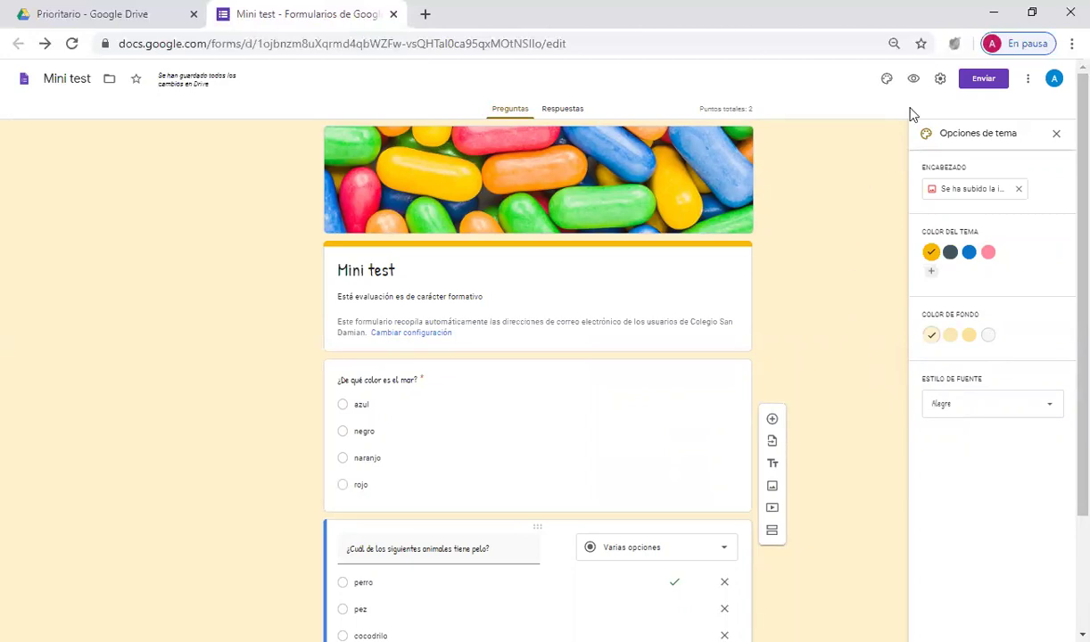
{"action": "left_click", "coordinate": [915, 80]}
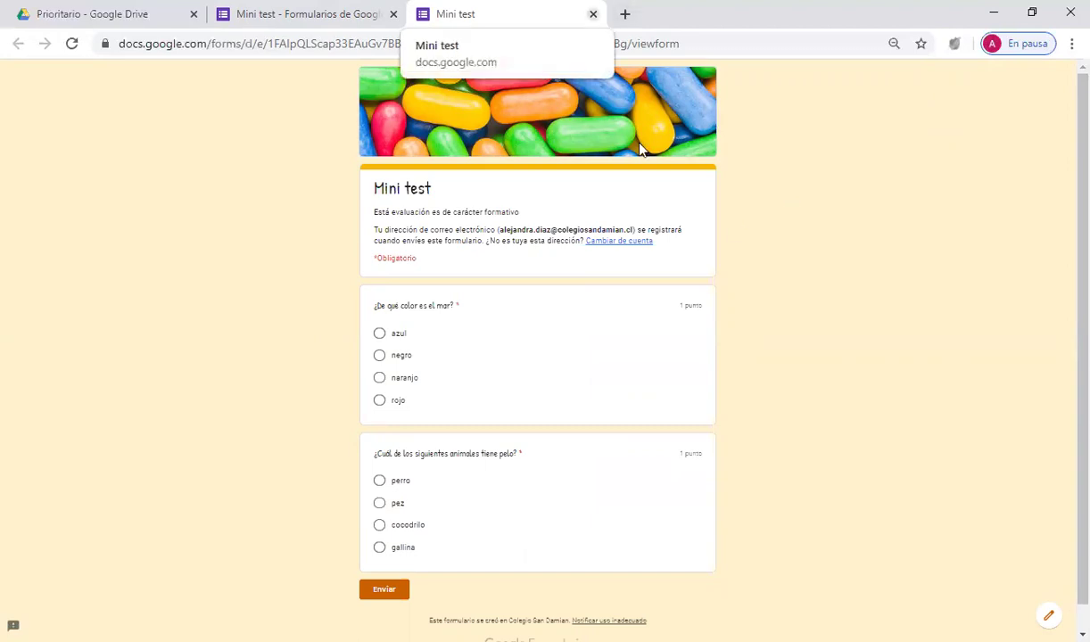
{"action": "key", "text": "ctrl+w"}
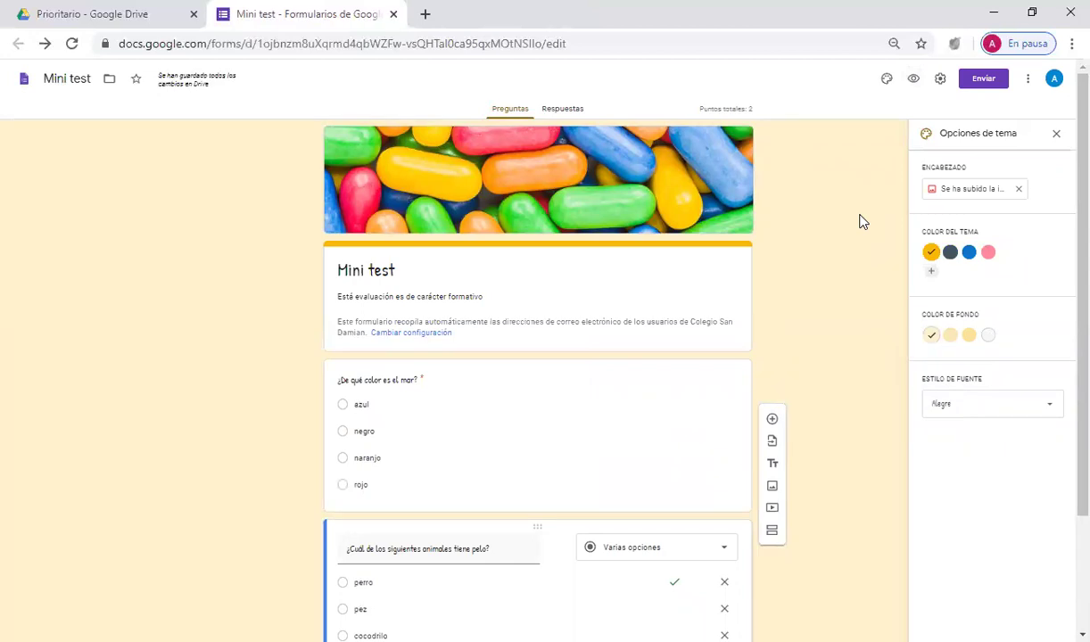
- Create a new response spreadsheet named "Mini test (respuestas)" for the form, view it, and return to the form's responses
{"action": "left_click", "coordinate": [555, 111]}
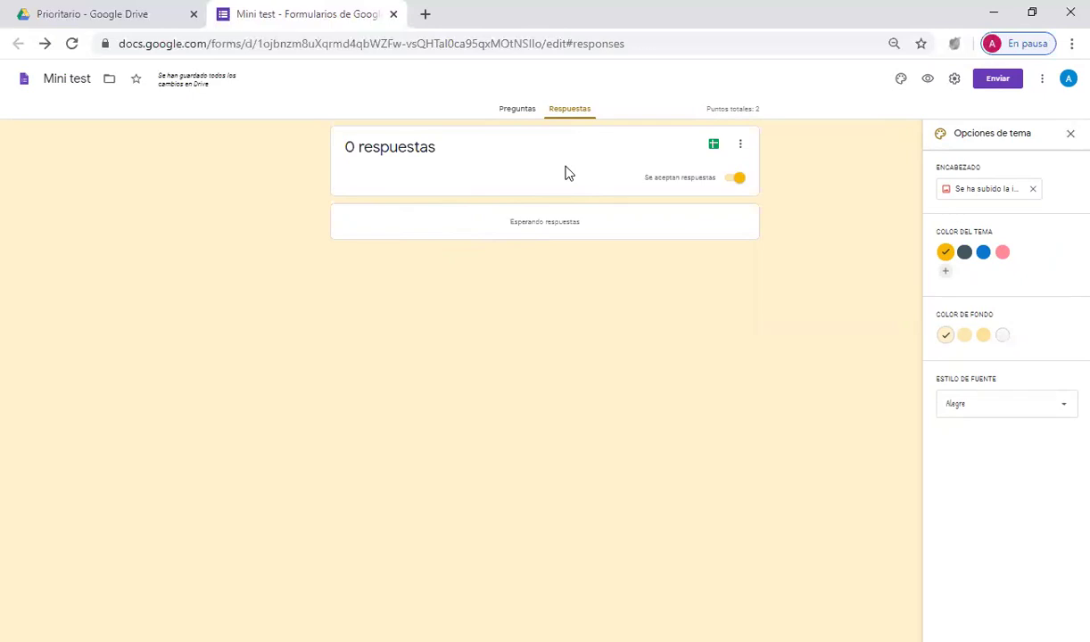
{"action": "left_click", "coordinate": [713, 146]}
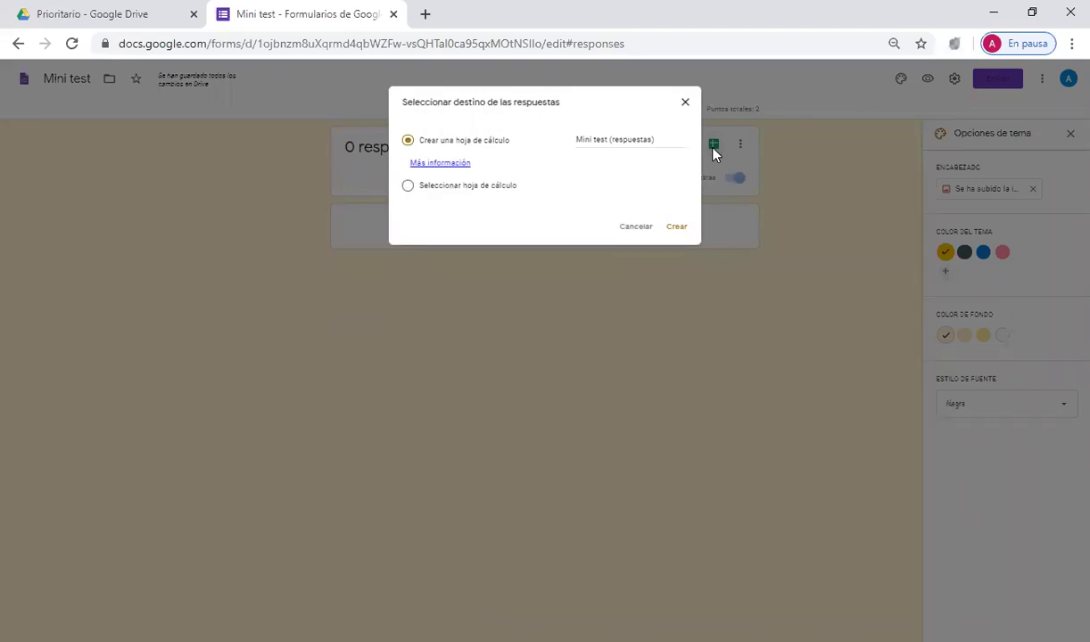
{"action": "left_click", "coordinate": [678, 228]}
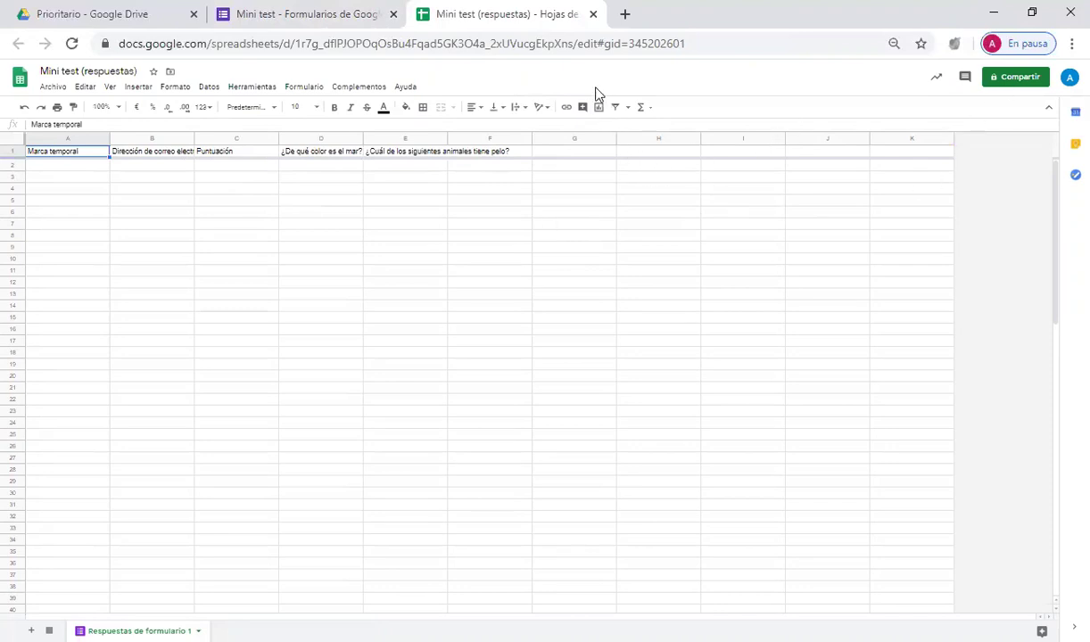
{"action": "key", "text": "ctrl+w"}
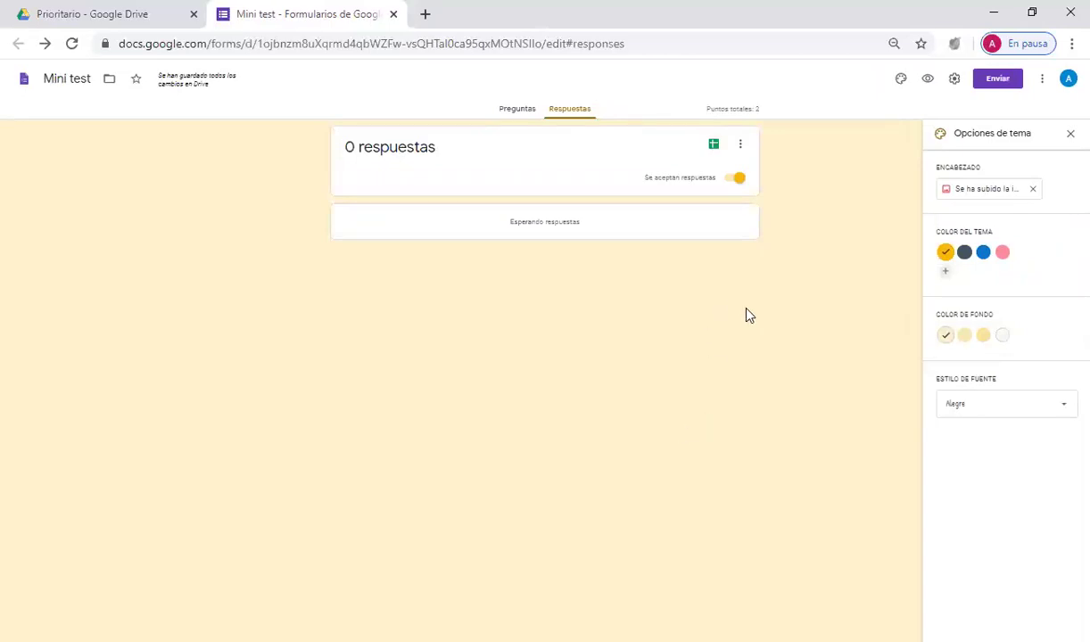
- Copy the form's shareable link with the URL shortened, and close the sending options
{"action": "left_click", "coordinate": [986, 83]}
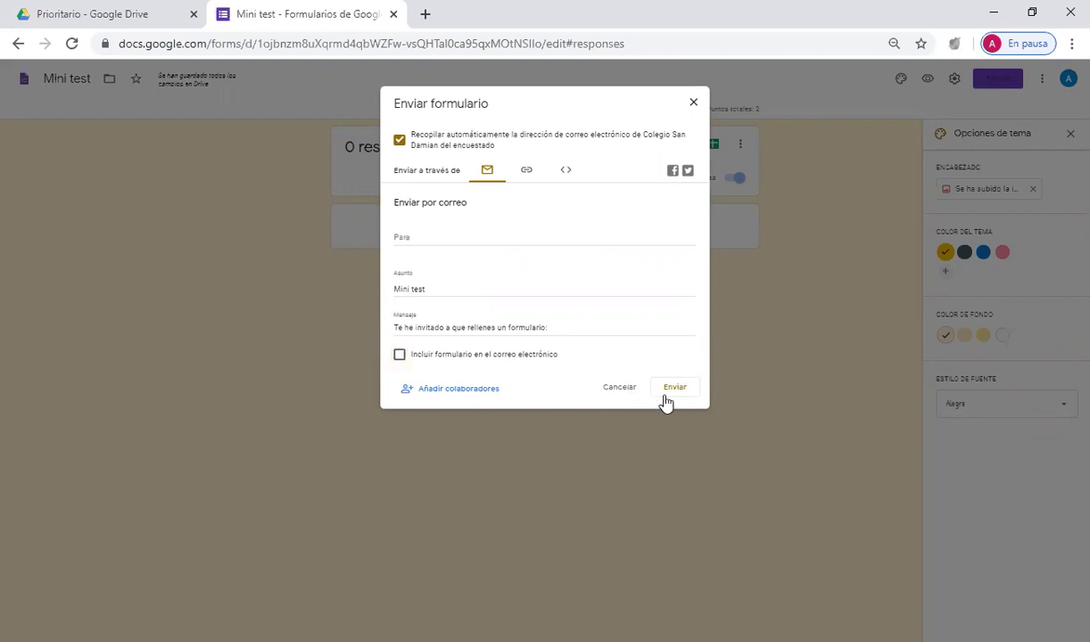
{"action": "left_click", "coordinate": [526, 174]}
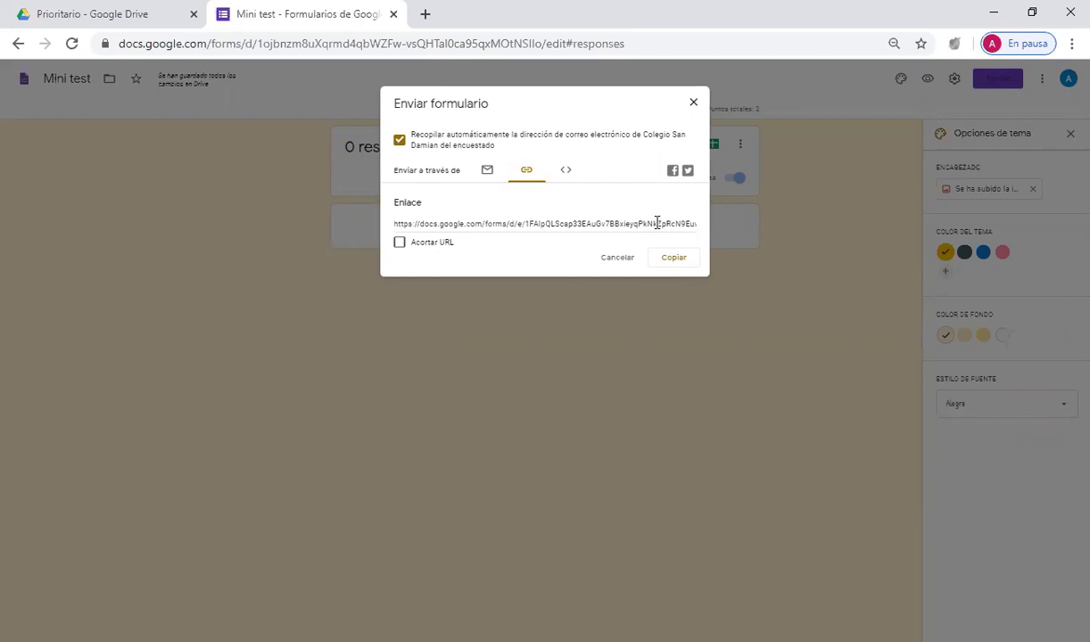
{"action": "left_click", "coordinate": [399, 243]}
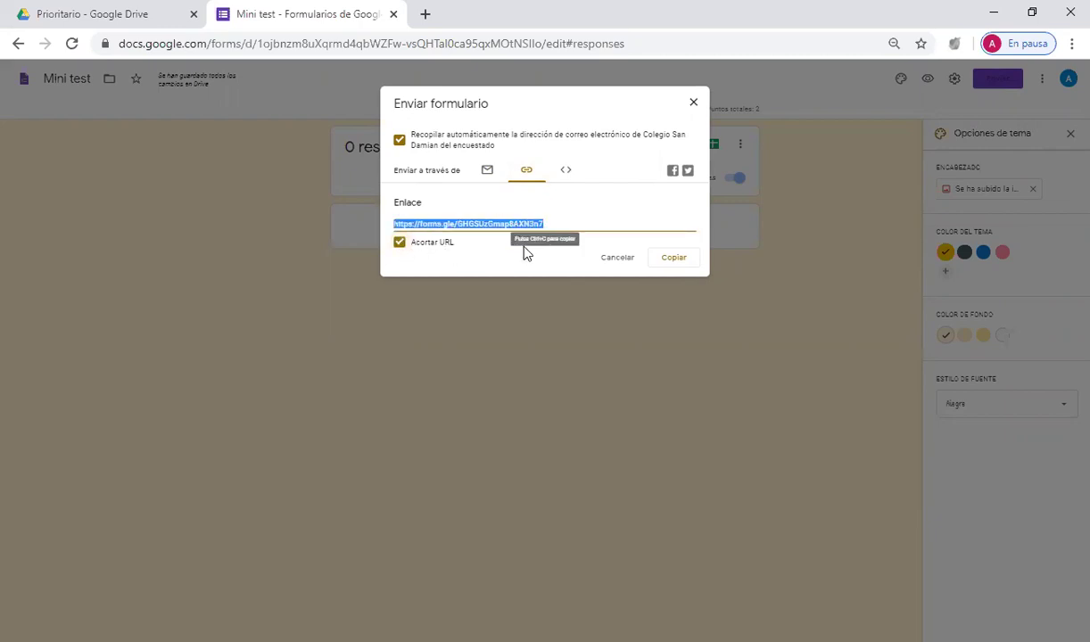
{"action": "left_click", "coordinate": [674, 259]}
{"action": "left_click", "coordinate": [694, 104]}
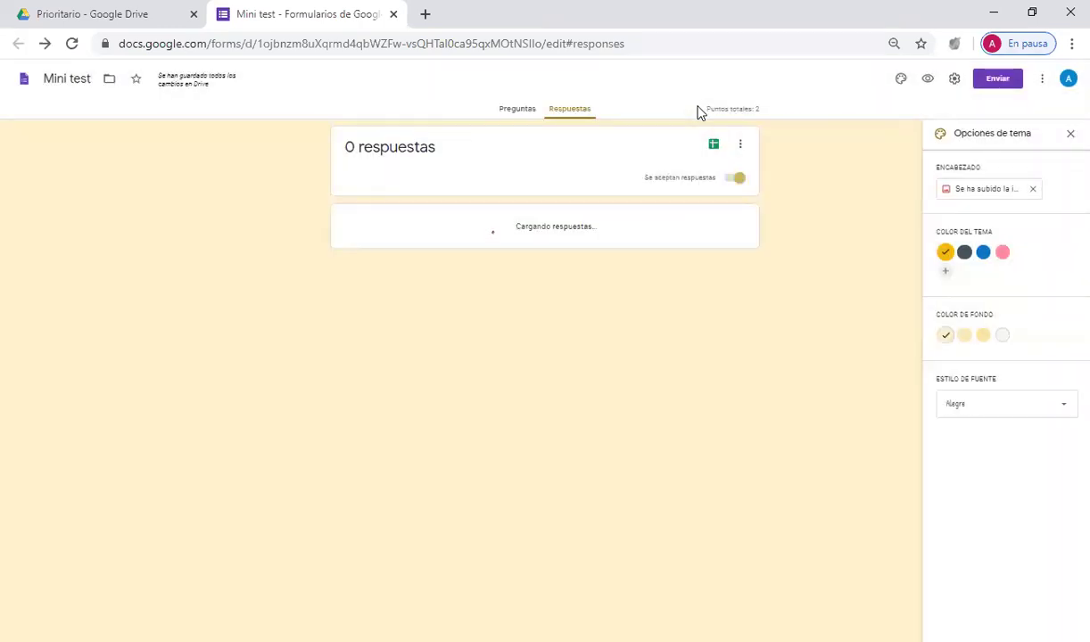
{"action": "triple_click", "coordinate": [842, 96]}
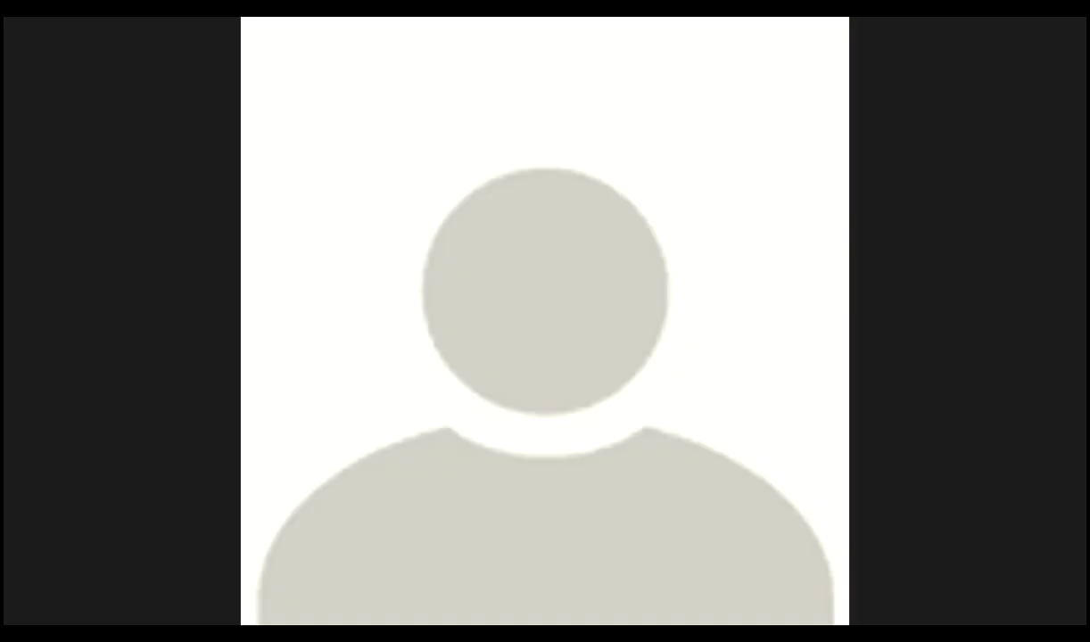